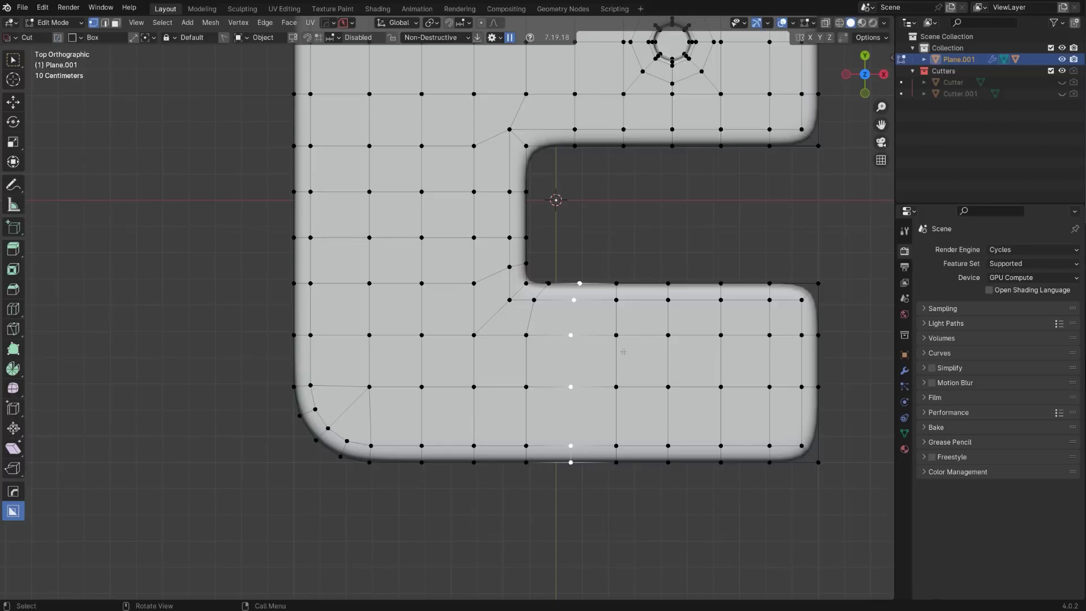
- Add one centred loop cut along the lower arm, between its outer border edge row and the adjacent grid row
scroll(622, 352, "down", 1)
middle_click_drag(623, 352, 598, 305, "shift")
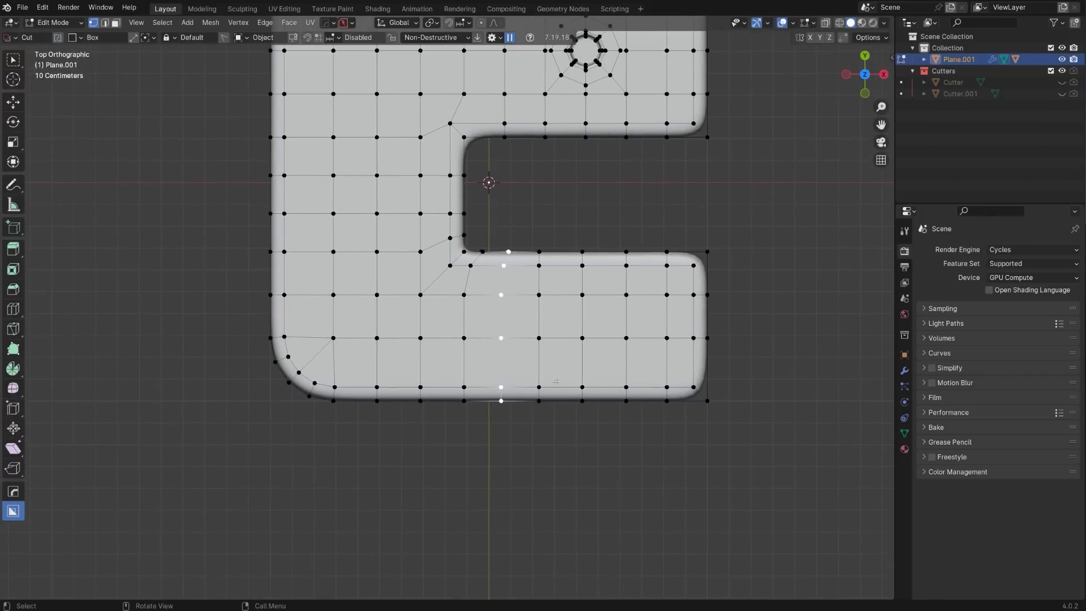
middle_click_drag(556, 382, 573, 390, "shift")
key("ctrl+r")
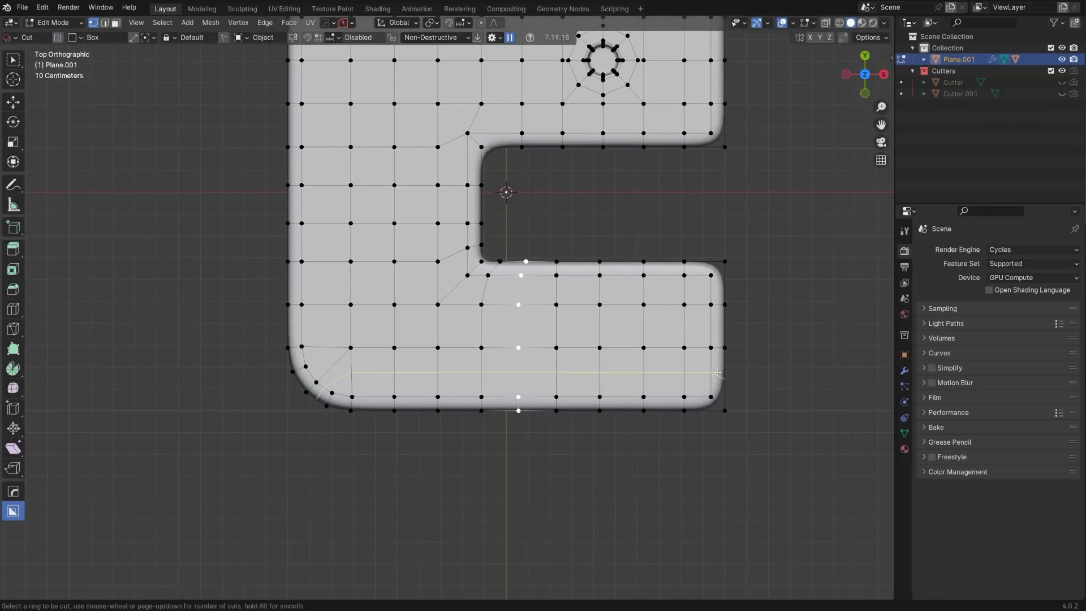
left_click(717, 372)
right_click(717, 372)
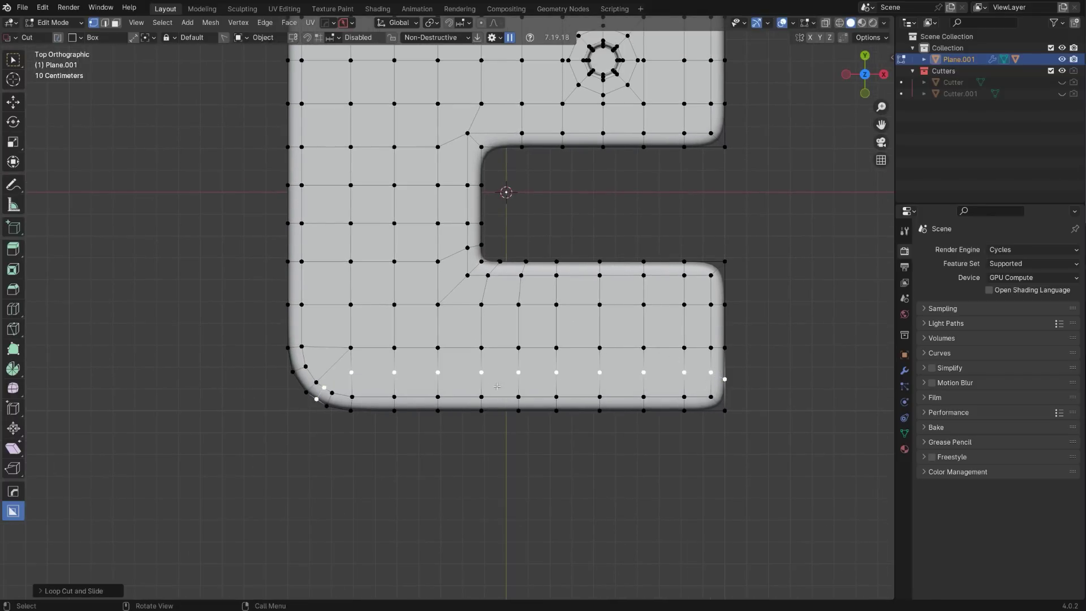
- Inspect the rounded outer corner below the slot from several angles, checking its shading and the new loop's path through it
middle_click_drag(497, 386, 543, 362, "shift")
scroll(643, 355, "up", 1)
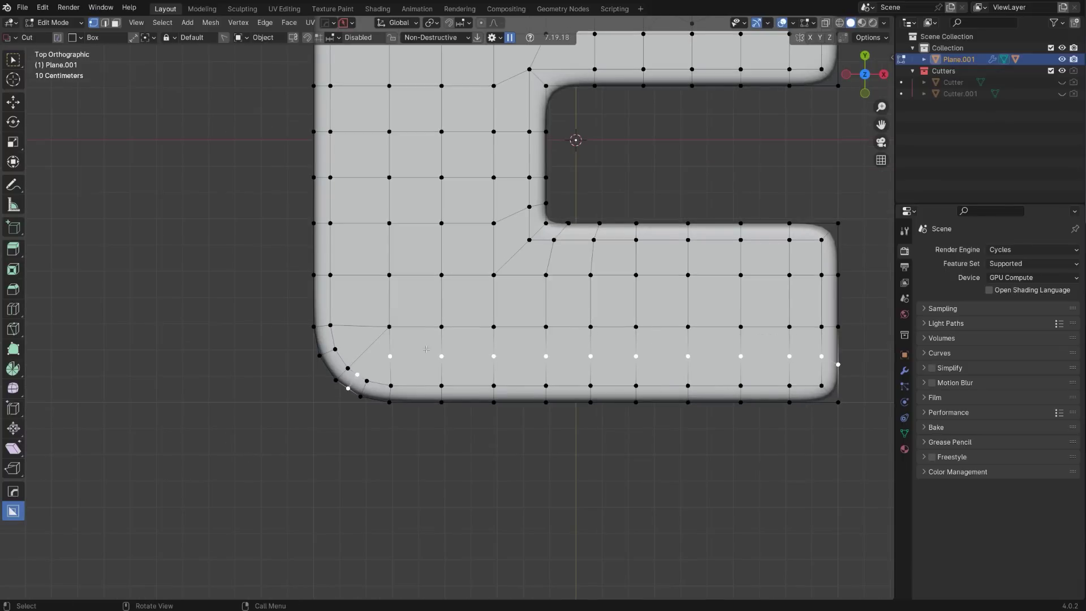
middle_click_drag(352, 388, 395, 314)
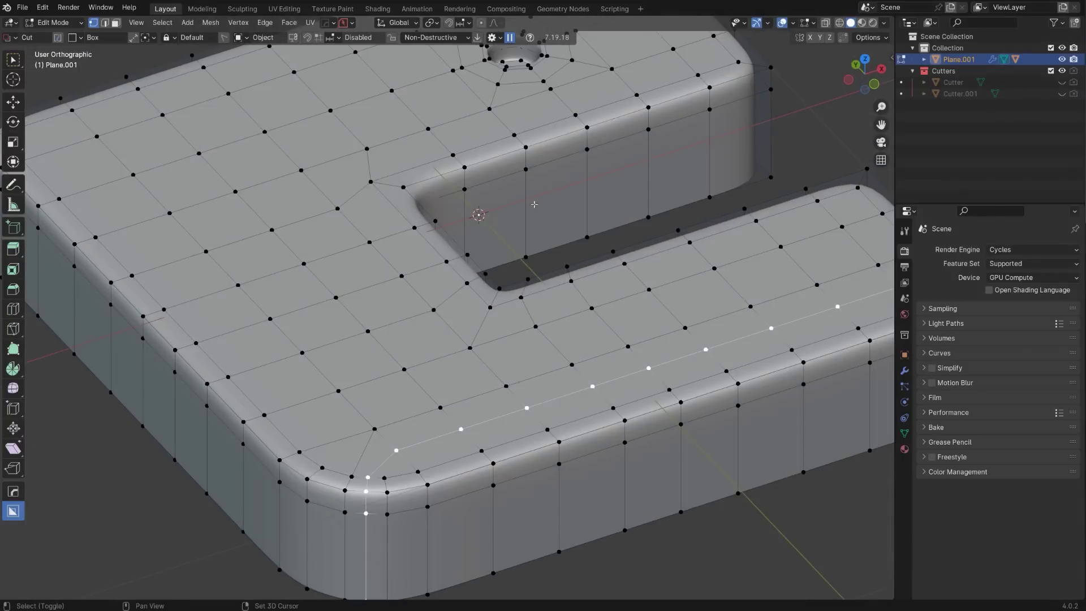
key("Tab")
left_click(403, 456)
middle_click_drag(463, 431, 509, 350, "shift")
scroll(464, 390, "up", 3)
key("Tab")
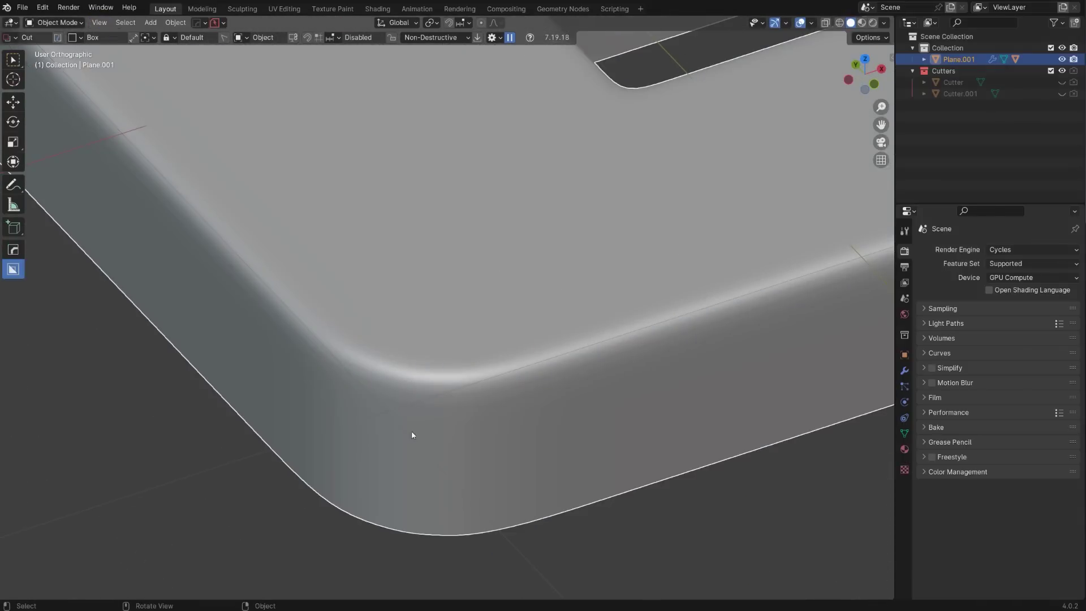
scroll(452, 390, "down", 5)
key("KP_7")
scroll(508, 282, "up", 3)
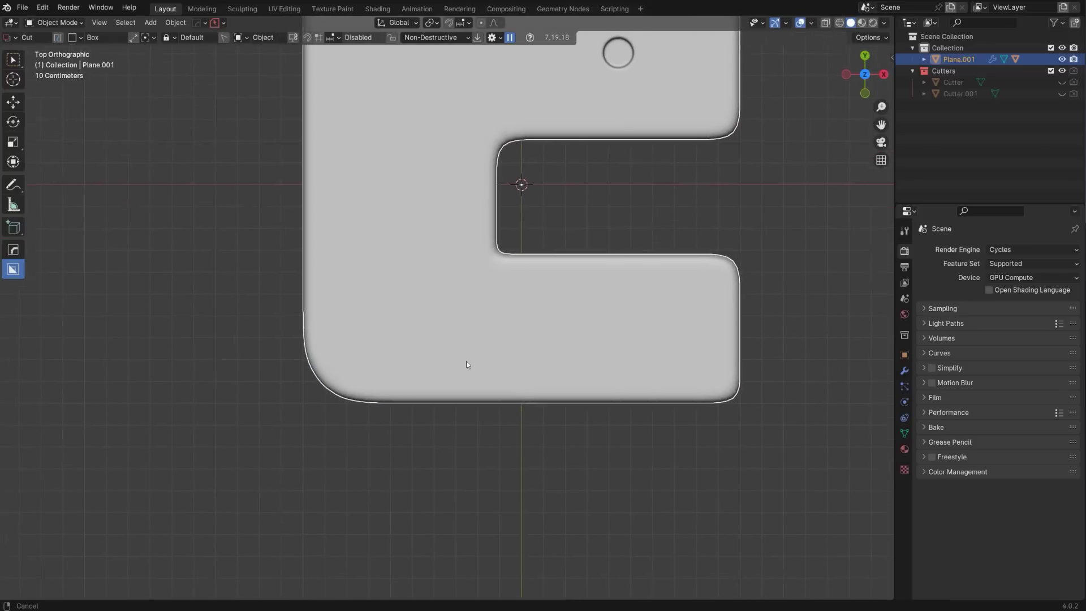
key("Tab")
middle_click_drag(334, 381, 458, 339)
scroll(450, 289, "up", 4)
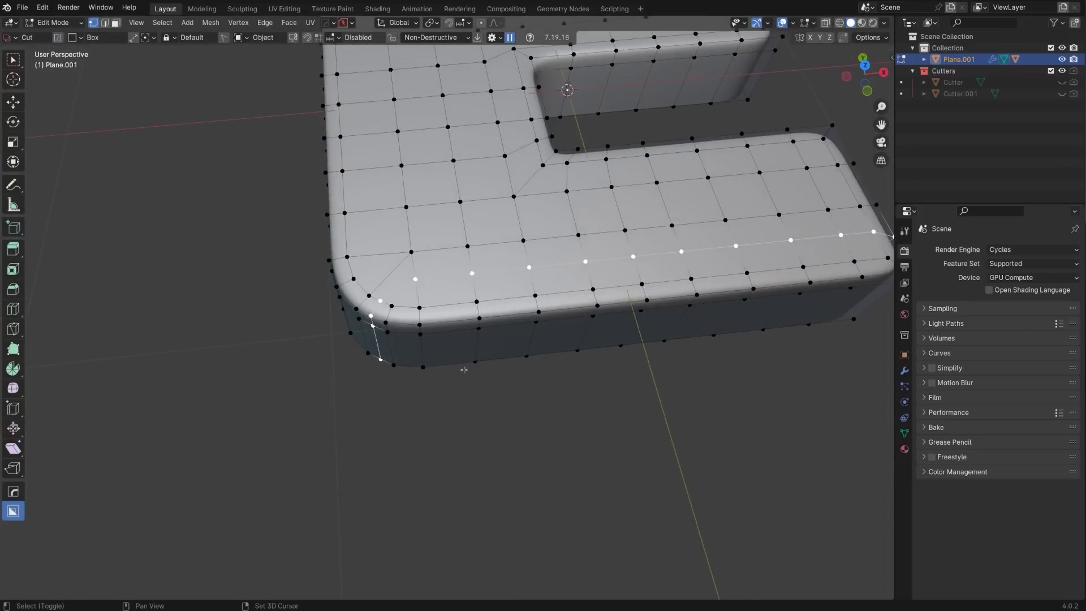
key("KP_7")
middle_click_drag(434, 405, 573, 288, "shift")
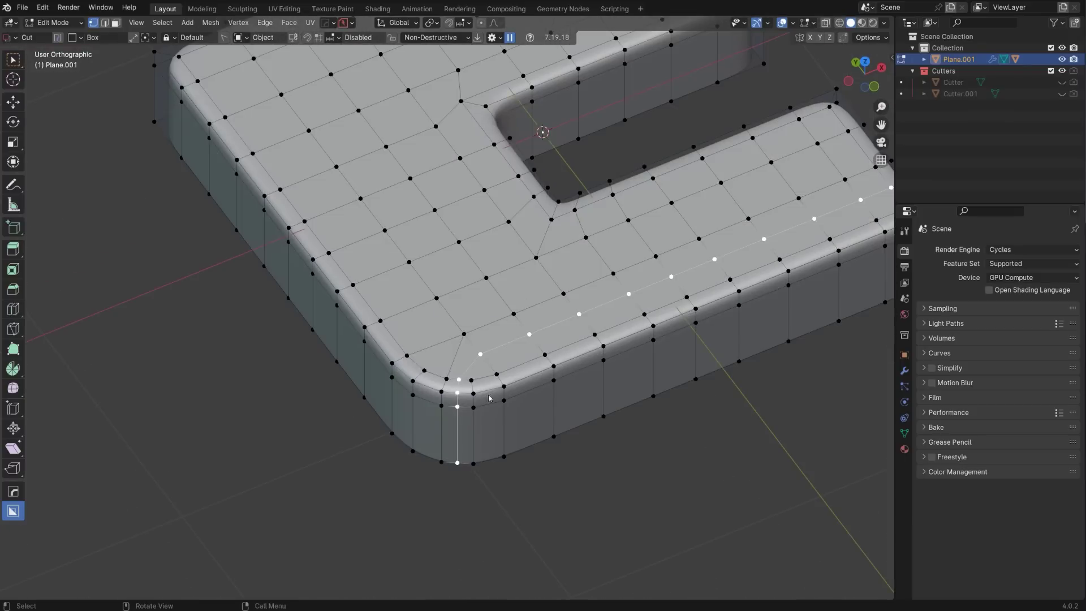
- Dissolve the part of the new loop that runs up the rounded corner and across the first top faces of the lower arm
key("2")
left_click(456, 436)
left_click(506, 345, "ctrl")
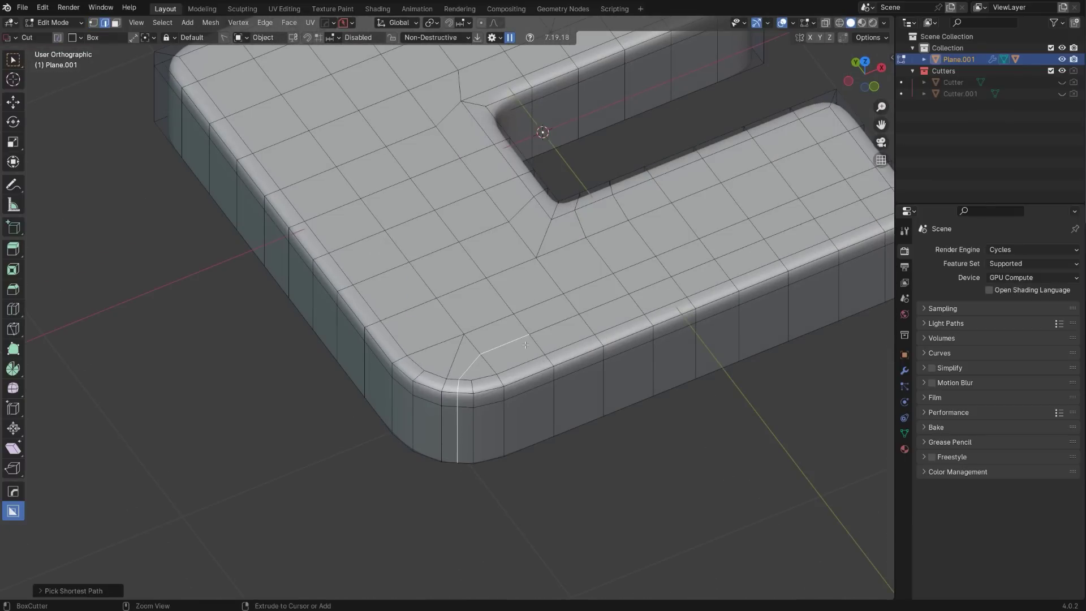
left_click(556, 325, "ctrl")
key("x")
left_click(555, 324)
- Examine the top face where the shortened loop ends, checking its vertices
key("KP_7")
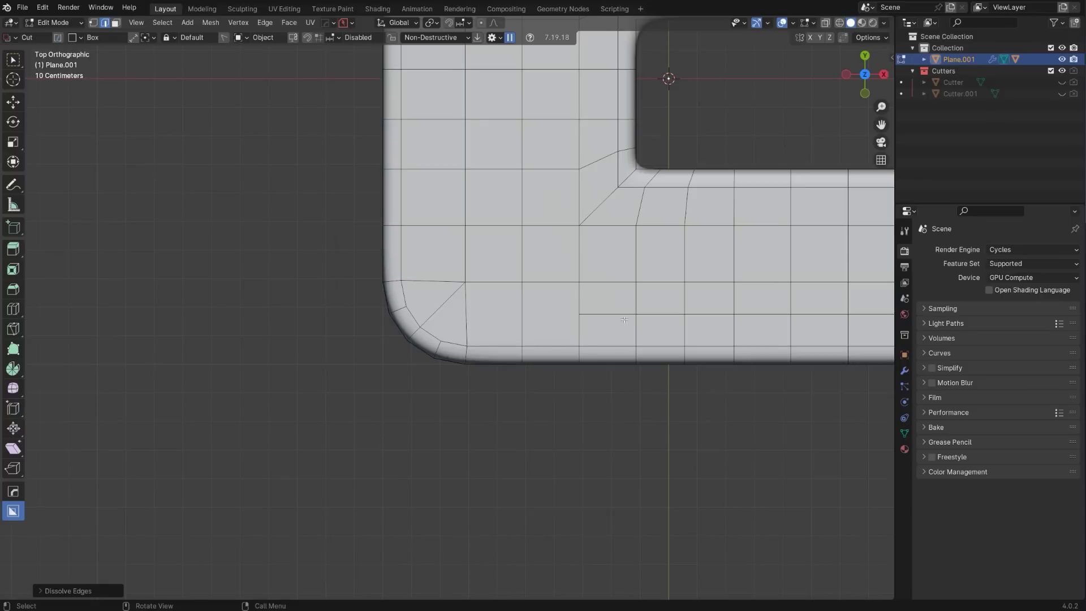
middle_click_drag(623, 320, 460, 379, "shift")
scroll(452, 344, "up", 1)
key("3")
left_click(411, 358)
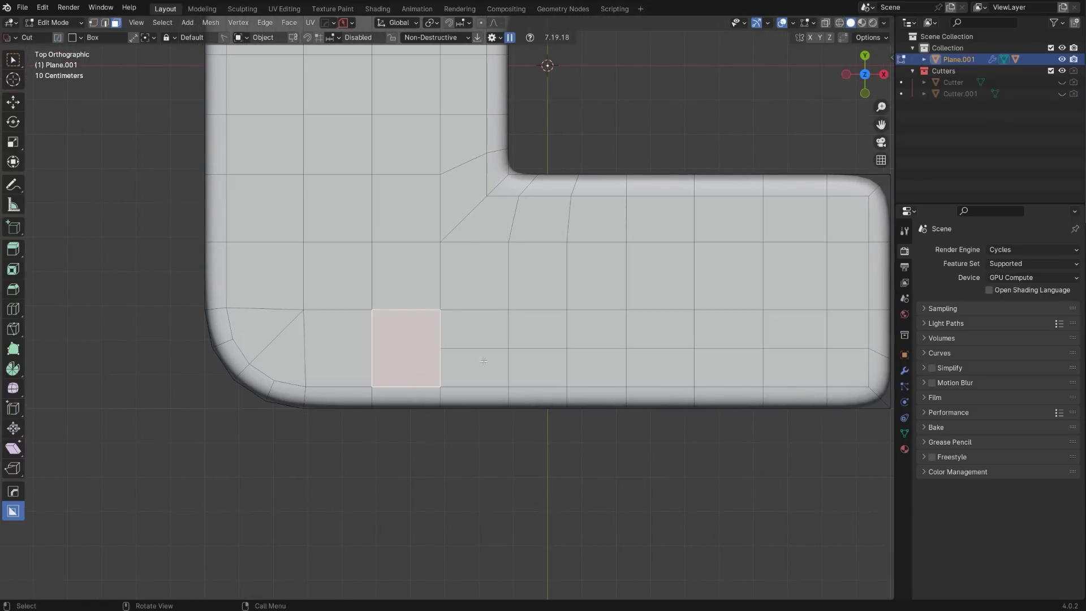
key("1")
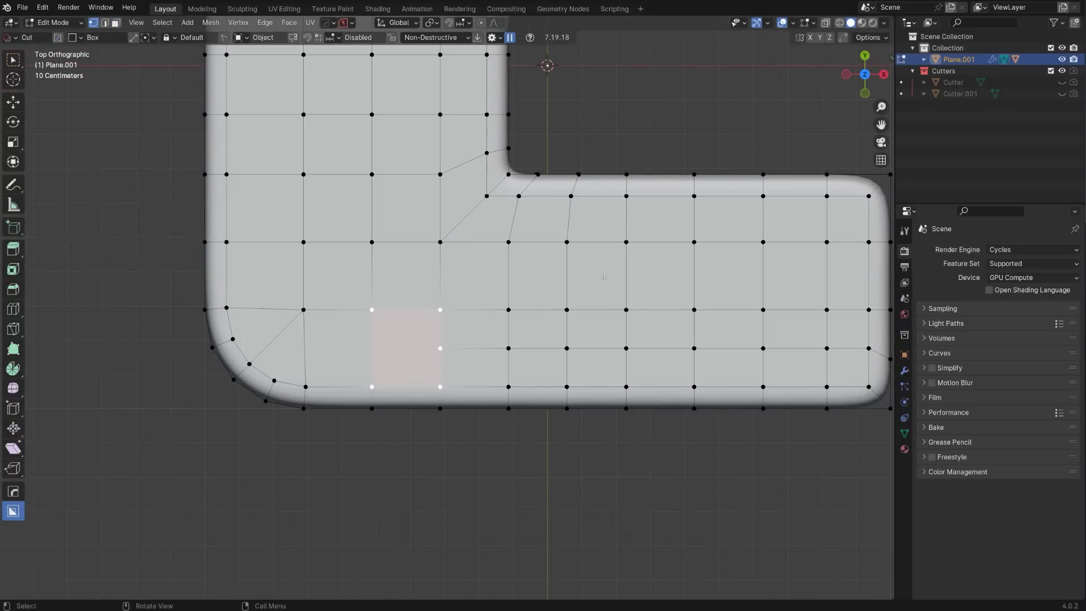
scroll(604, 277, "down", 2)
scroll(448, 354, "up", 2)
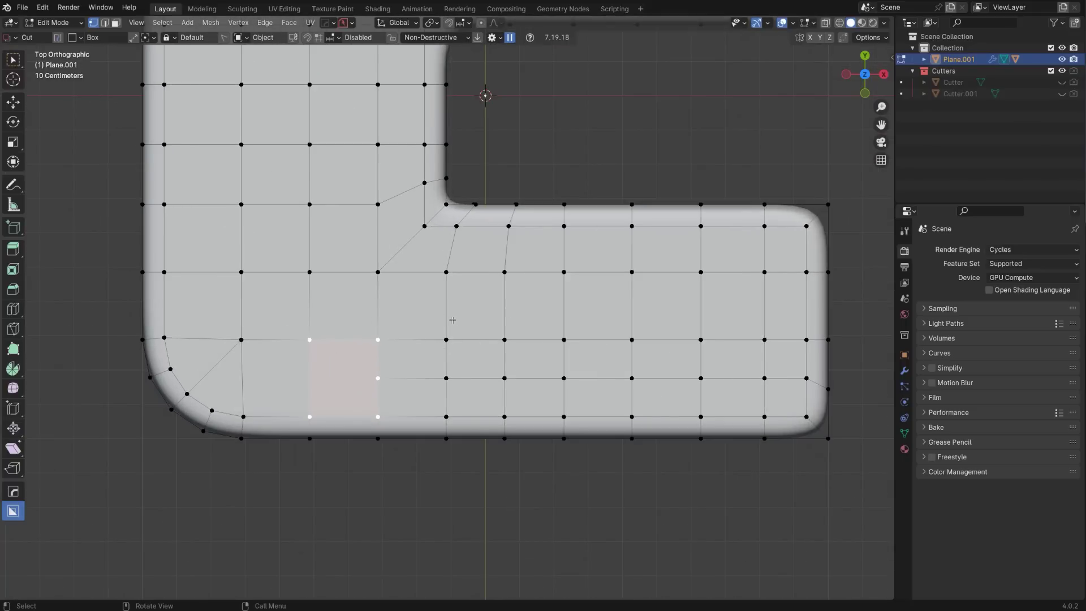
- Subdivide the single grid edge directly above the face where the shortened loop ends
middle_click_drag(582, 354, 571, 359, "shift")
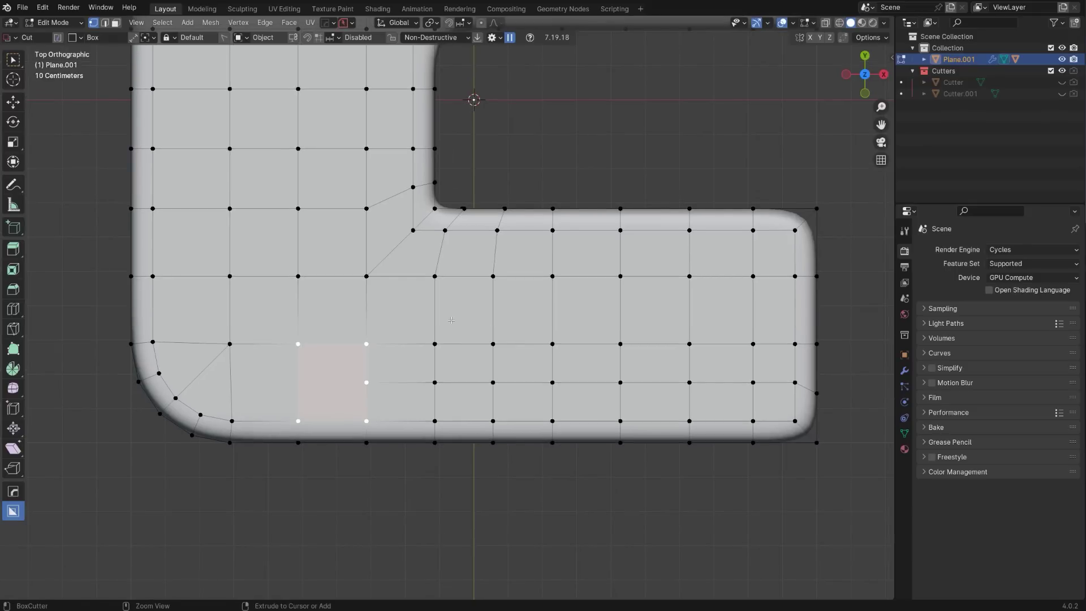
key("2")
left_click(366, 316)
right_click(365, 316)
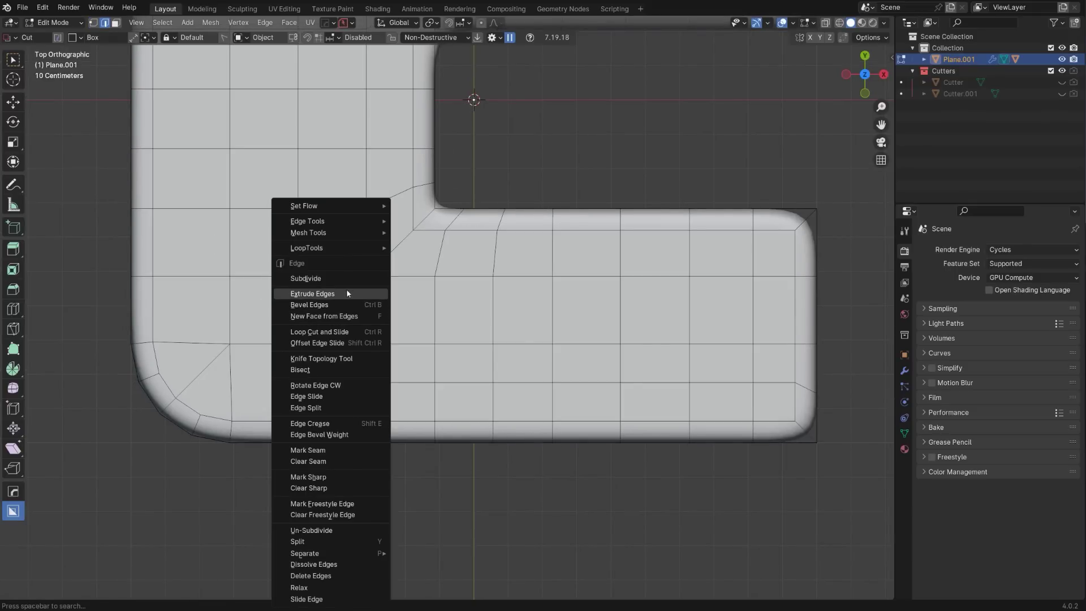
left_click(305, 278)
- Add a centred loop cut along the lower arm in the face row above the shortened loop's row
key("1")
key("ctrl+r")
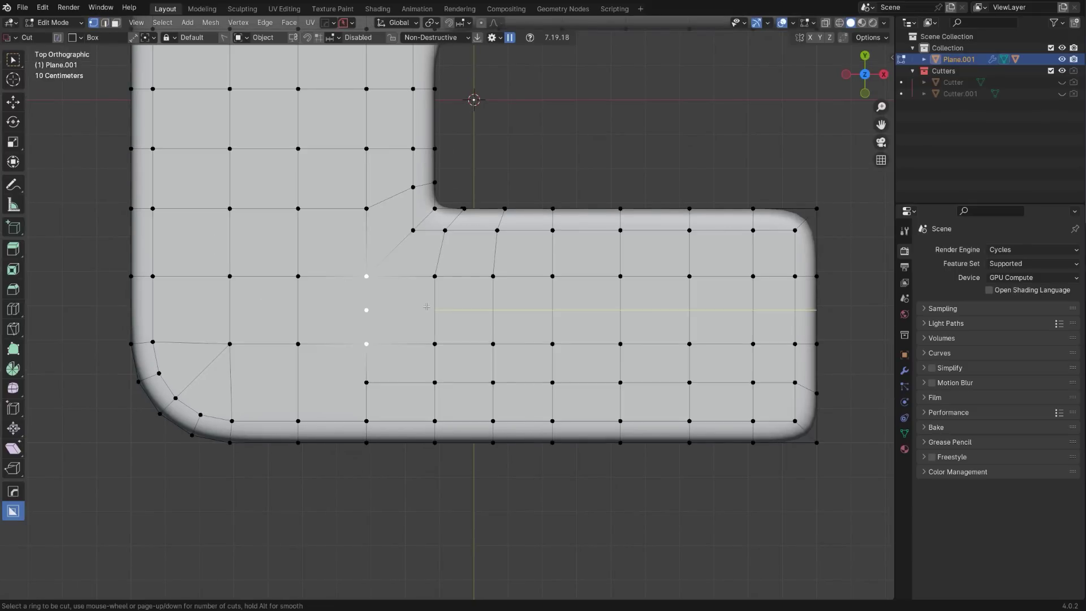
left_click(427, 306)
right_click(431, 313)
- Knife-cut from the upper loop's end through the subdivided edge's midpoint to the next grid vertex, finishing at the lower loop's end
key("k")
left_click(434, 309)
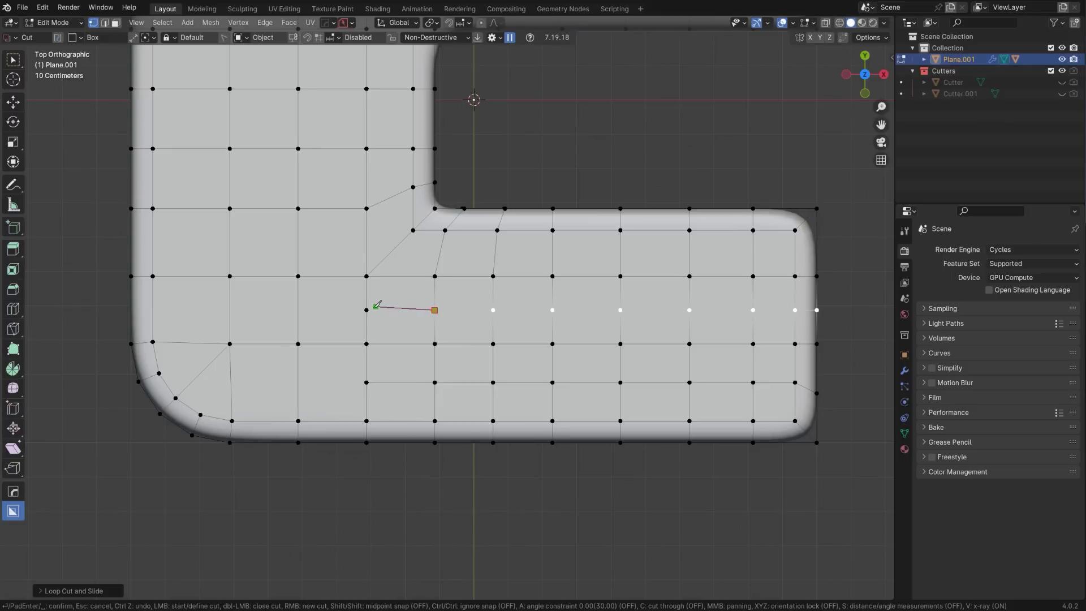
left_click(366, 309)
left_click(297, 343)
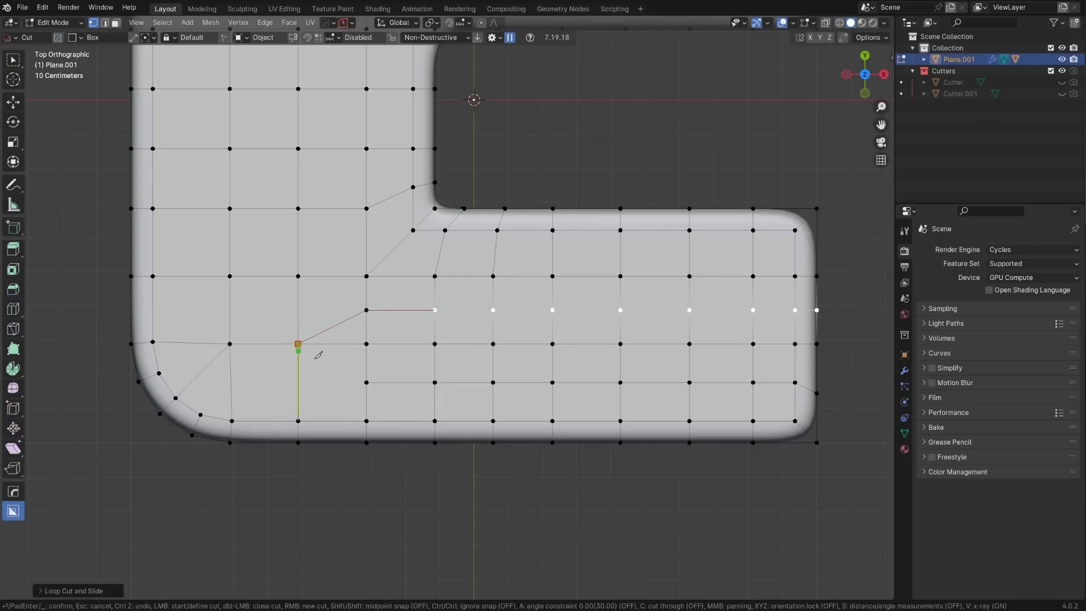
left_click(366, 382)
key("Return")
- Dissolve the middle horizontal edge inside the triangular junction where the two loops meet
key("2")
left_click(347, 332)
left_click(348, 341)
key("x")
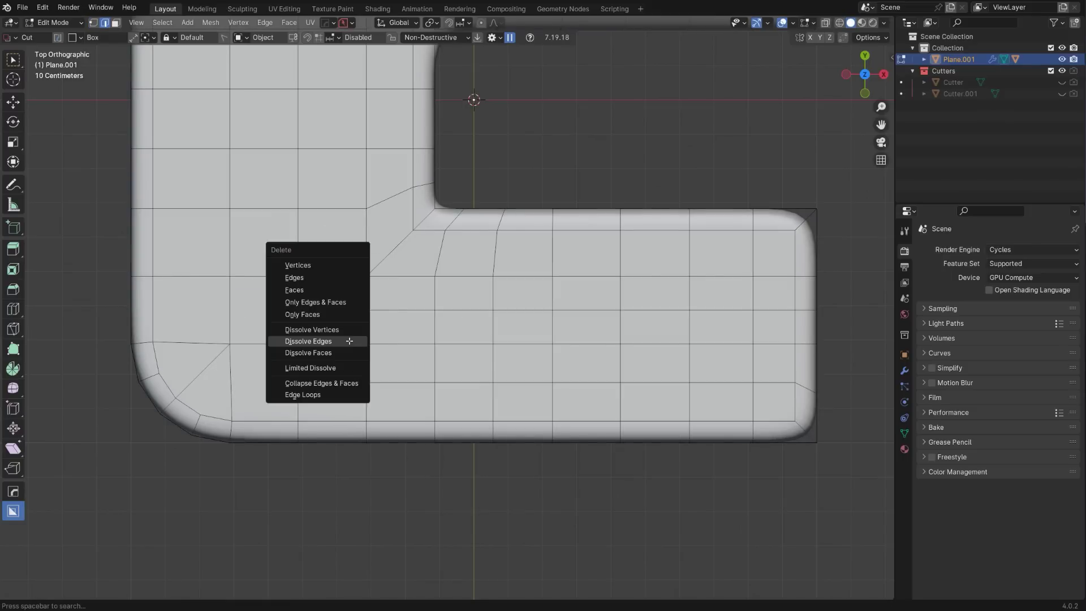
left_click(348, 340)
- Slide the junction's middle vertex along its edge toward the arm's free end to form a diamond-shaped quad
key("Tab")
left_click(367, 342)
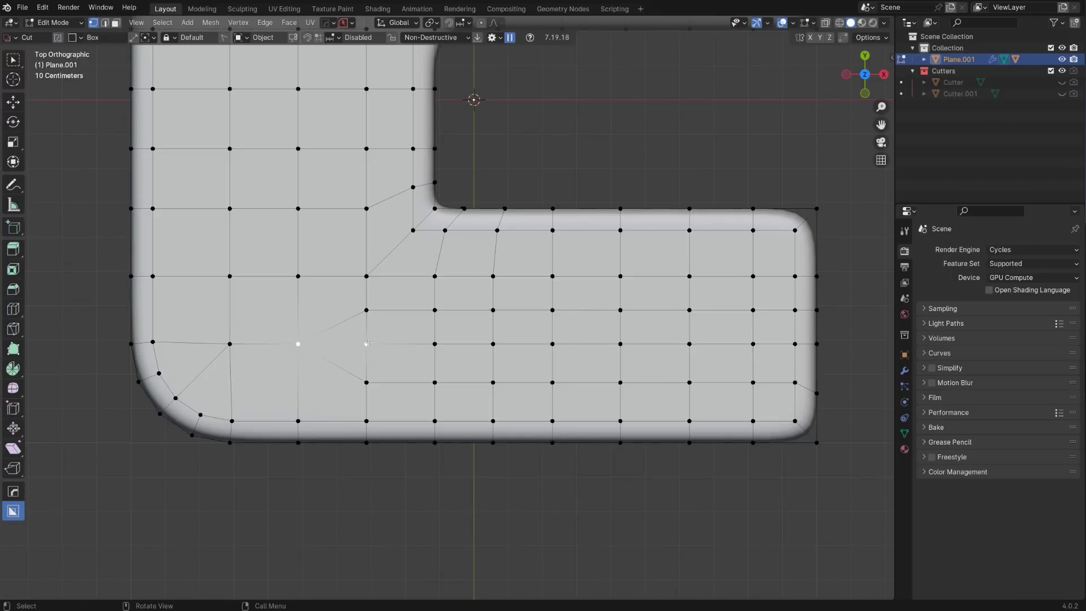
left_click(367, 343)
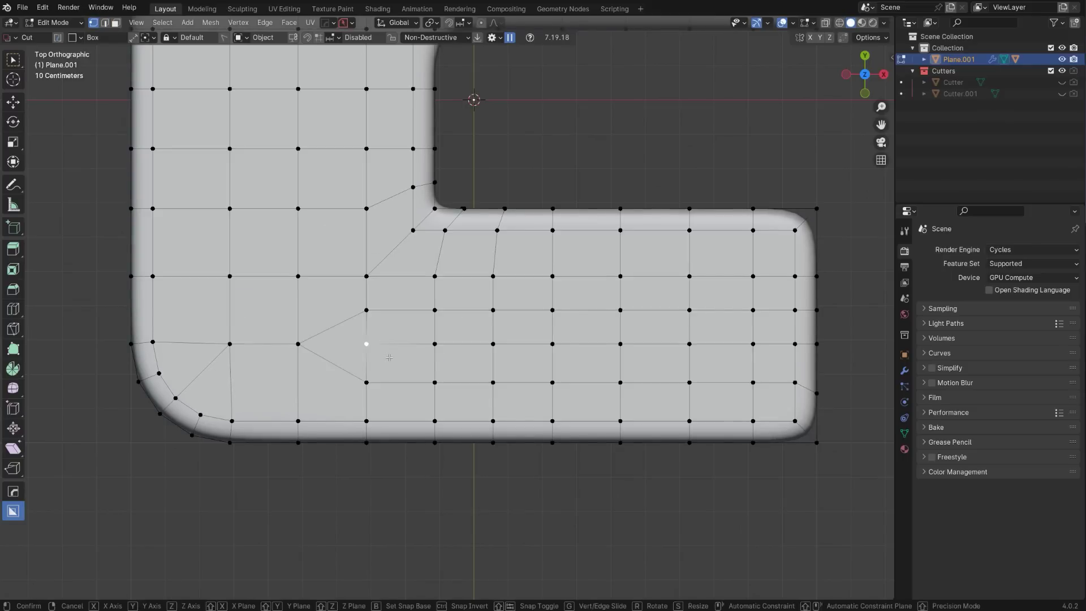
key("shift+v")
left_click(412, 363)
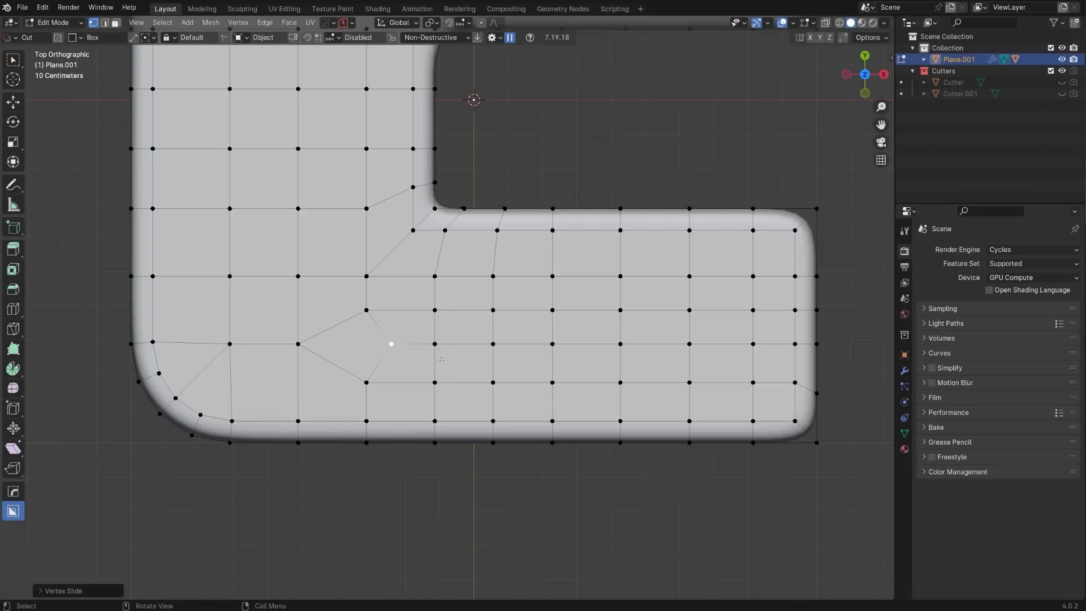
- Try moving the diamond's inner vertex about 0.13 m toward the rounded corner
key("g")
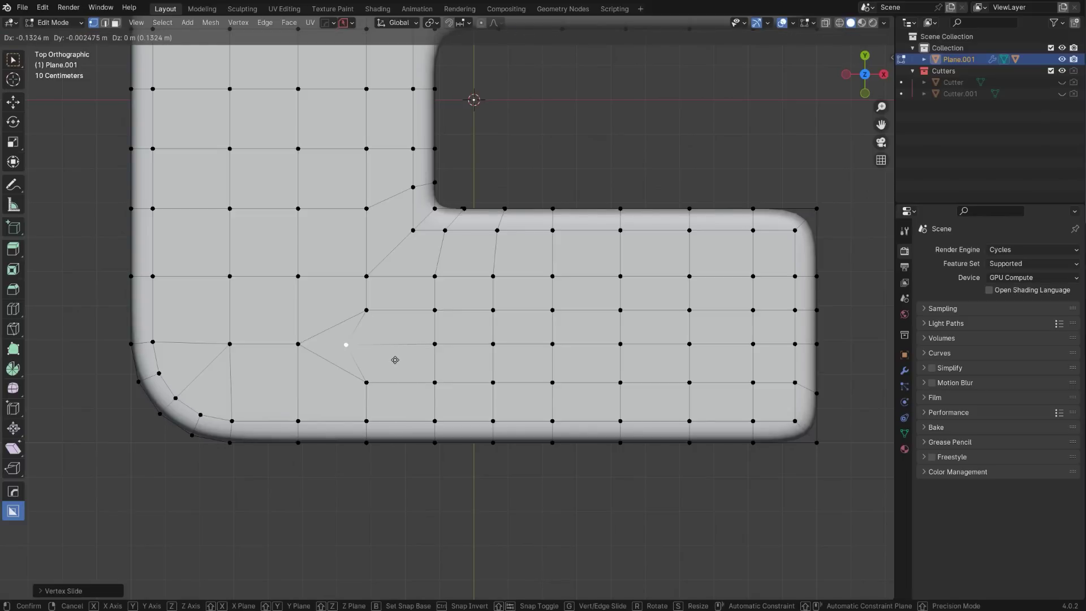
left_click(395, 360)
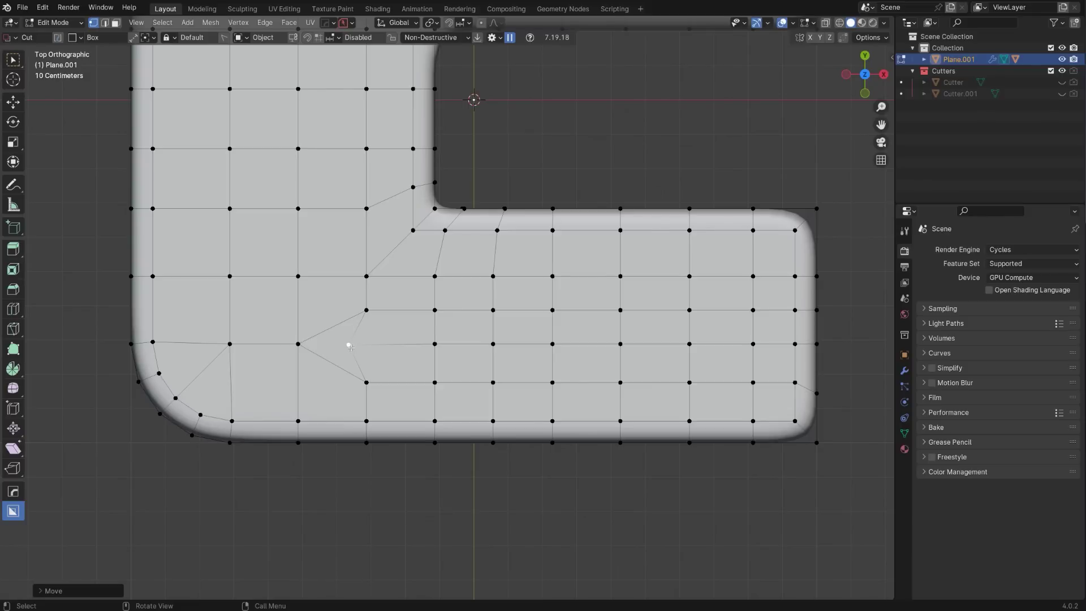
key("g")
right_click(447, 341)
key("ctrl+z")
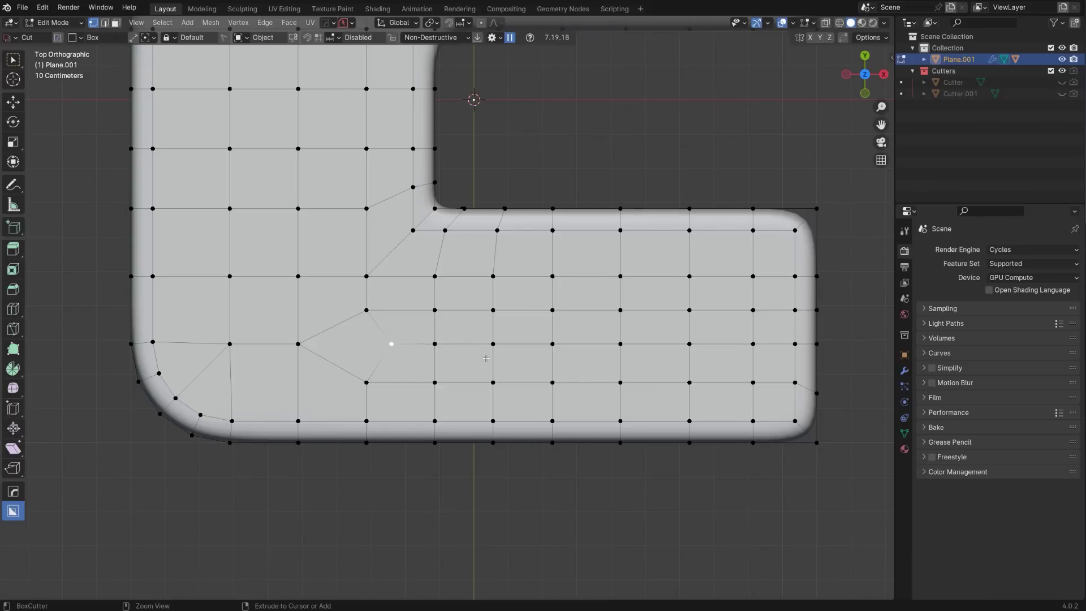
key("g")
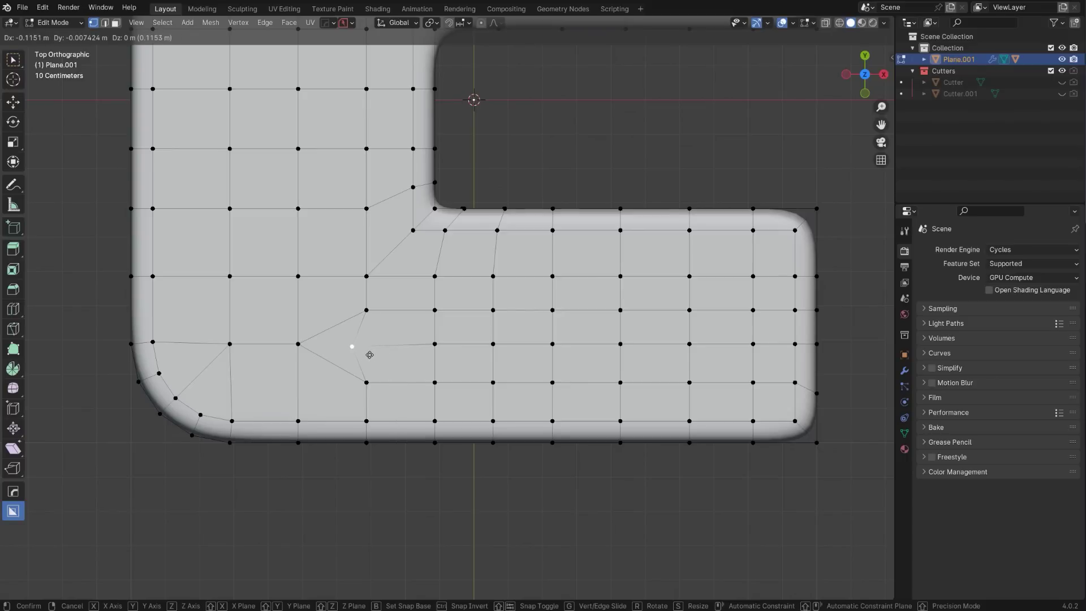
left_click(409, 351)
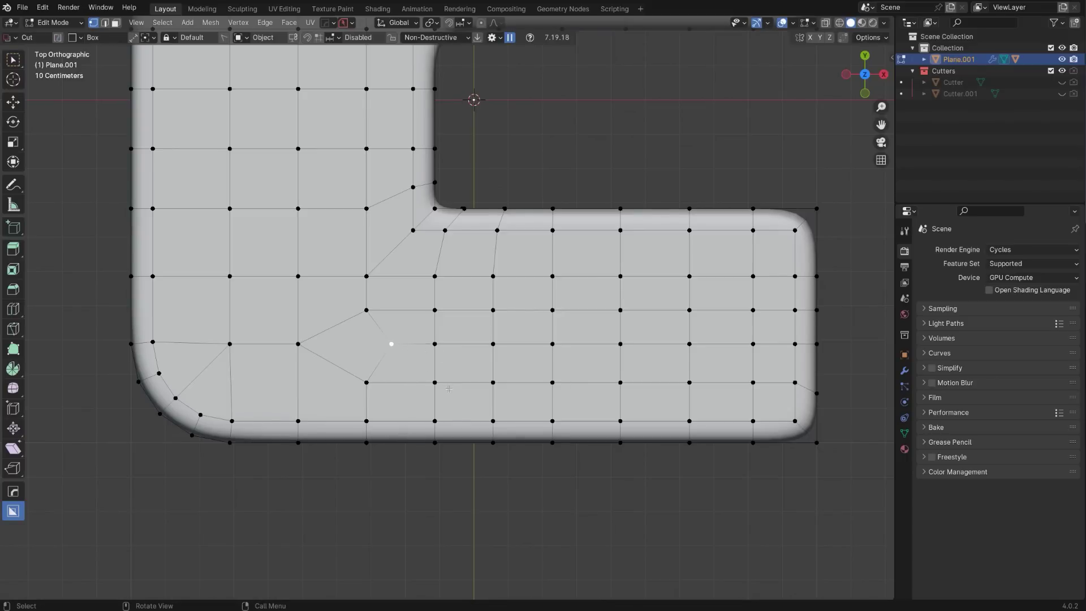
- Examine the faces beside the diamond junction and along the lower arm by selecting several of them
scroll(448, 388, "down", 1)
mouse_move(368, 362)
middle_mouse_down("shift")
mouse_move(408, 369)
mouse_move(348, 371)
middle_mouse_up("shift")
key("3")
left_click(543, 308)
left_click(544, 393, "ctrl")
left_click(290, 370)
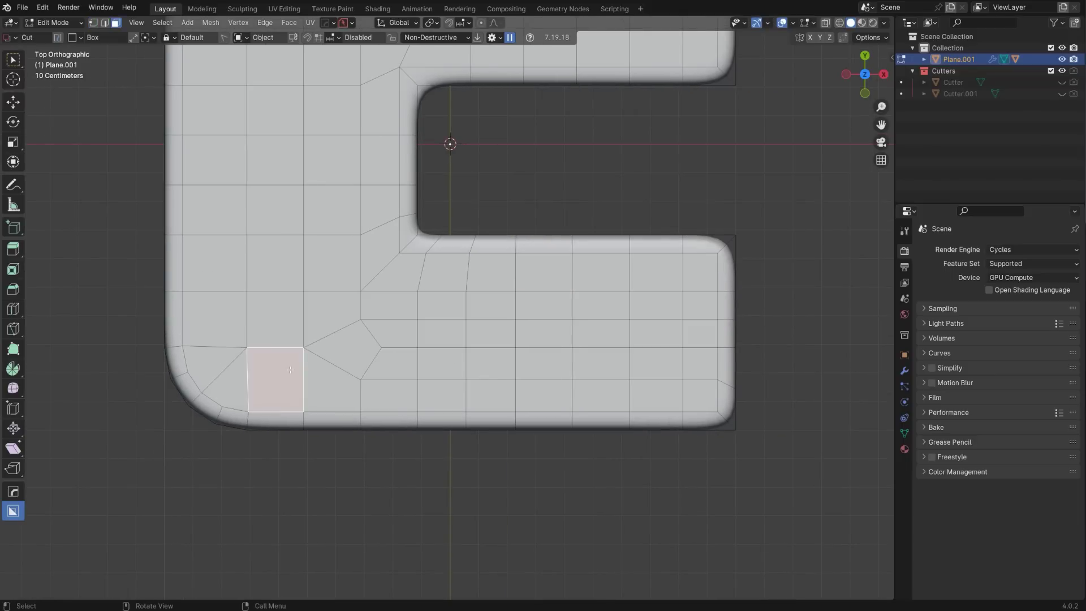
scroll(494, 372, "up", 1)
middle_click_drag(494, 372, 554, 364, "shift")
scroll(554, 364, "down", 2)
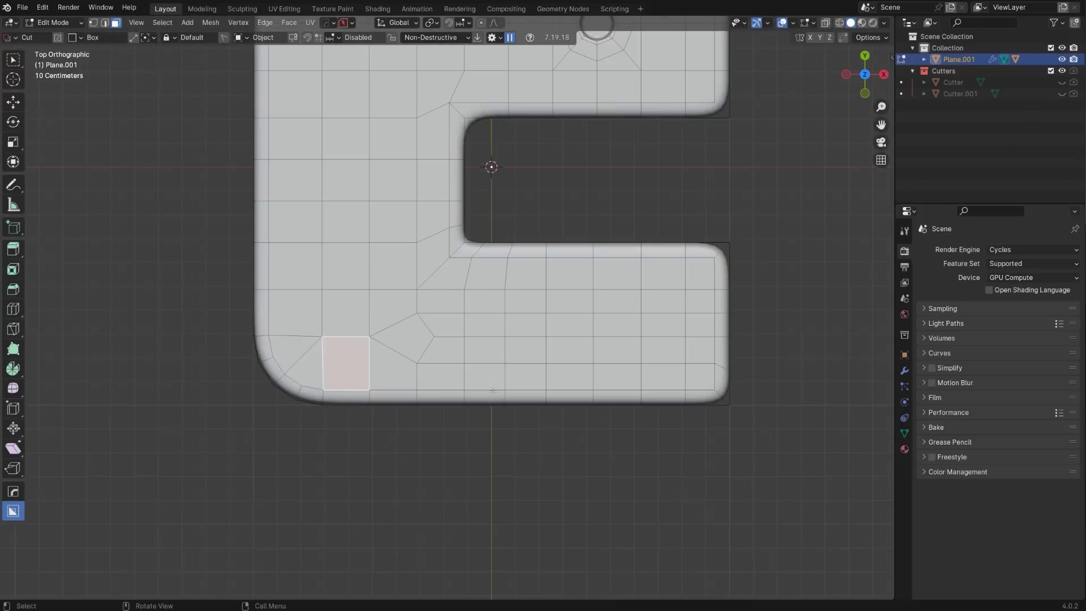
- Remove the two added edge loops and the diamond junction from the lower arm
middle_click_drag(632, 452, 550, 384)
key("alt+a")
key("KP_7")
- Inset the two middle rows of top faces along the lower arm by about 0.06 m
left_click(525, 361)
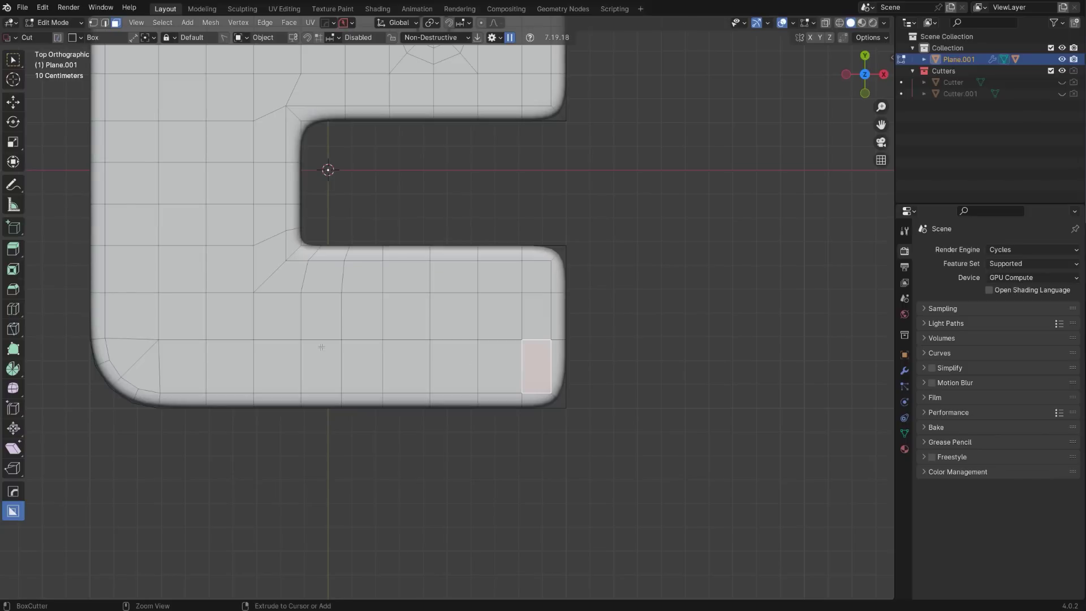
left_click(243, 357, "ctrl")
left_click(229, 315, "ctrl")
left_click(534, 312, "ctrl")
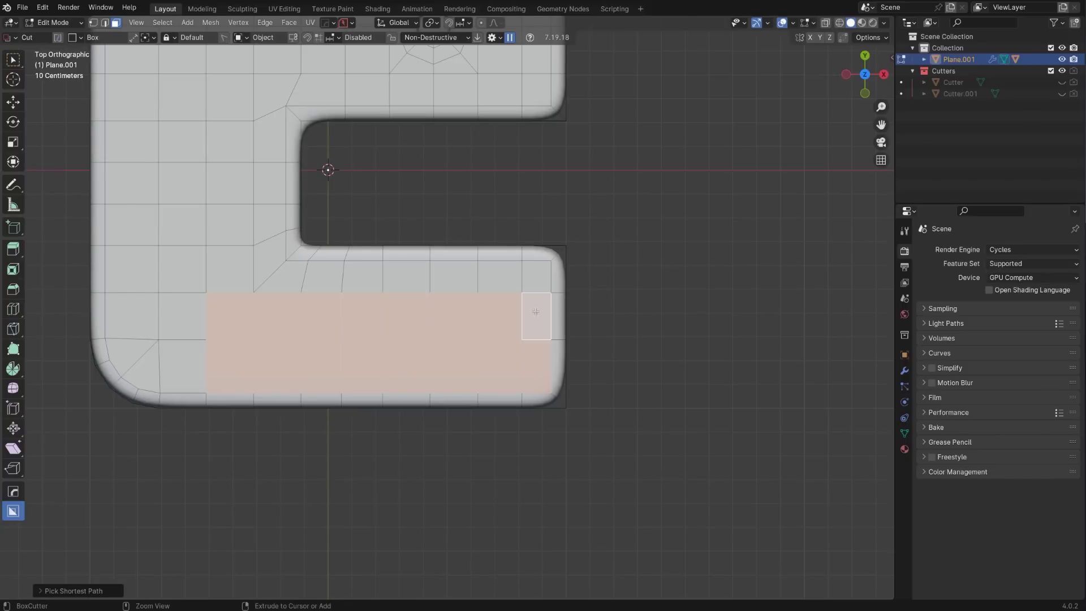
key("i")
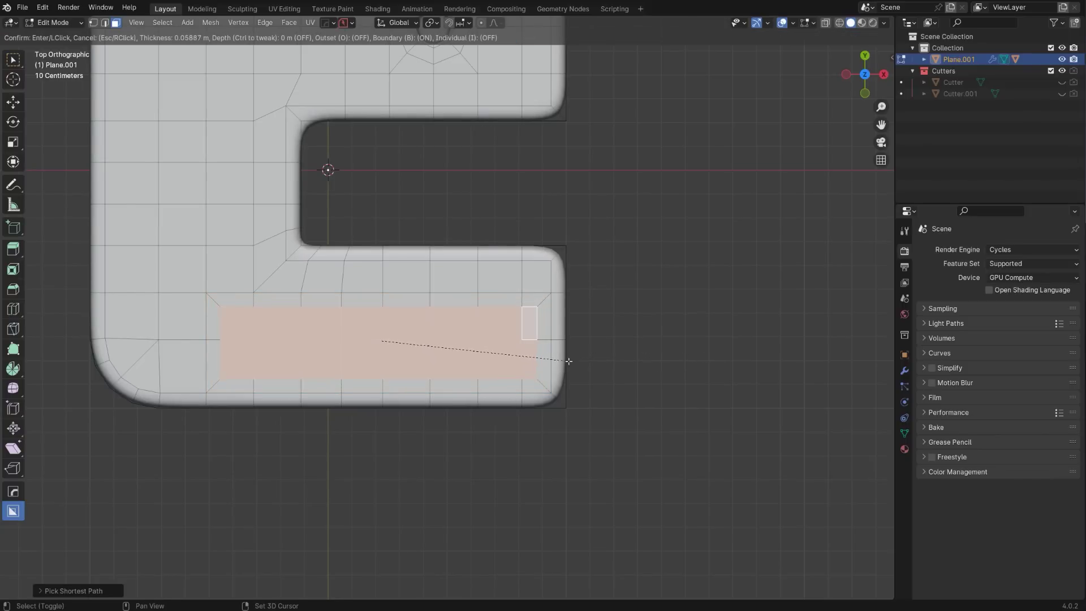
left_click(578, 363)
- Knife two straight cut-through lines from the inset's two corners at the lower arm's free end out past the arm's end
middle_click_drag(596, 346, 543, 351, "shift")
scroll(540, 352, "up", 2)
key("1")
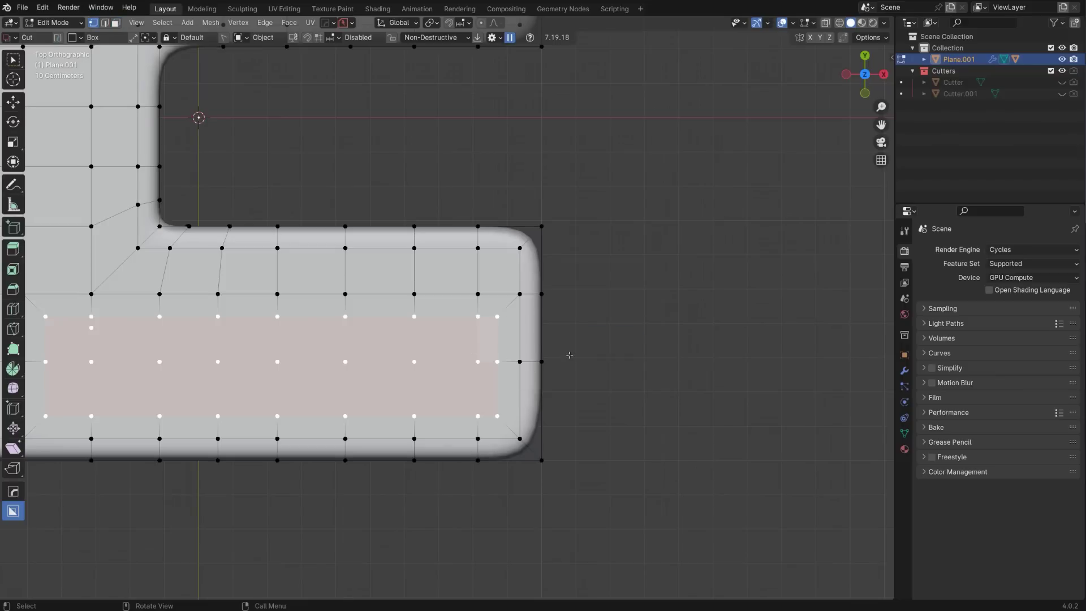
key("k")
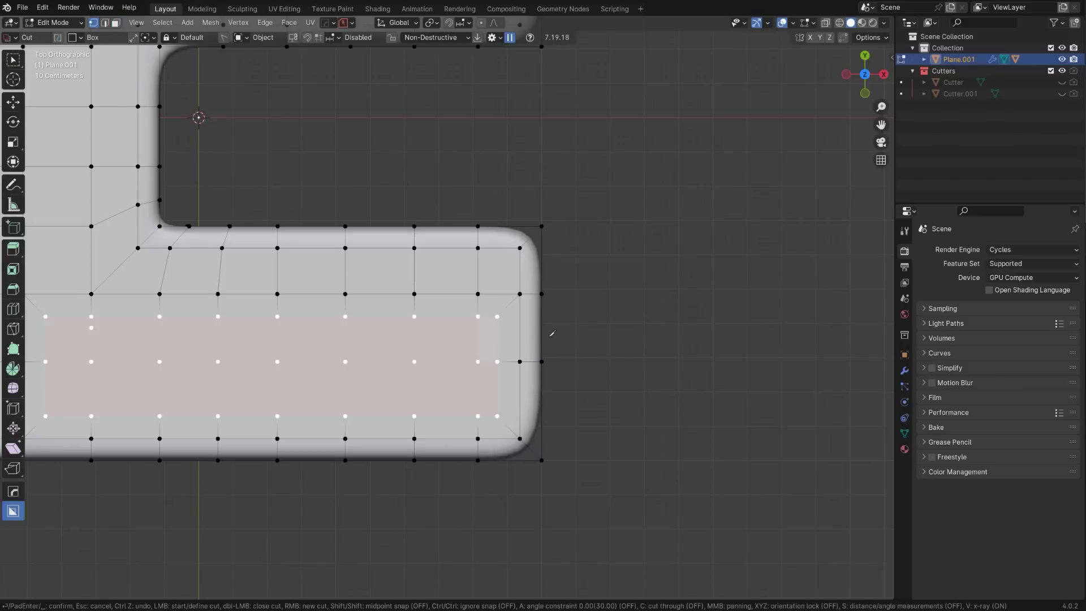
left_click(497, 316)
key("c")
key("a")
left_click(588, 313)
right_click(588, 313)
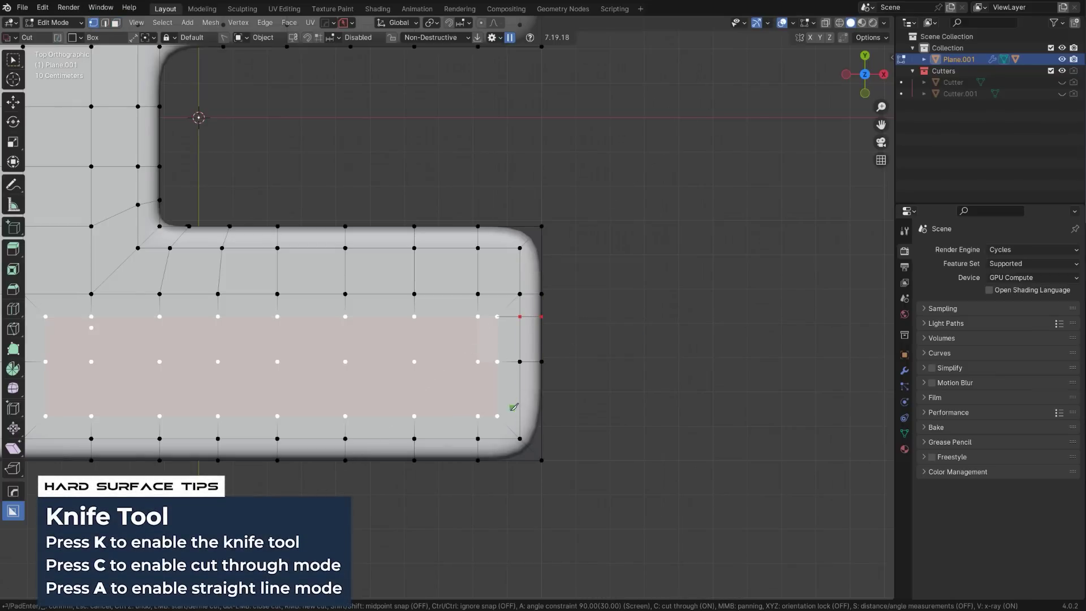
left_click(498, 416)
left_click(603, 412)
right_click(603, 412)
key("Return")
- Remove the inset's short end edges and its two diagonal corner edges at the arm's free end, leaving the surface closed
key("2")
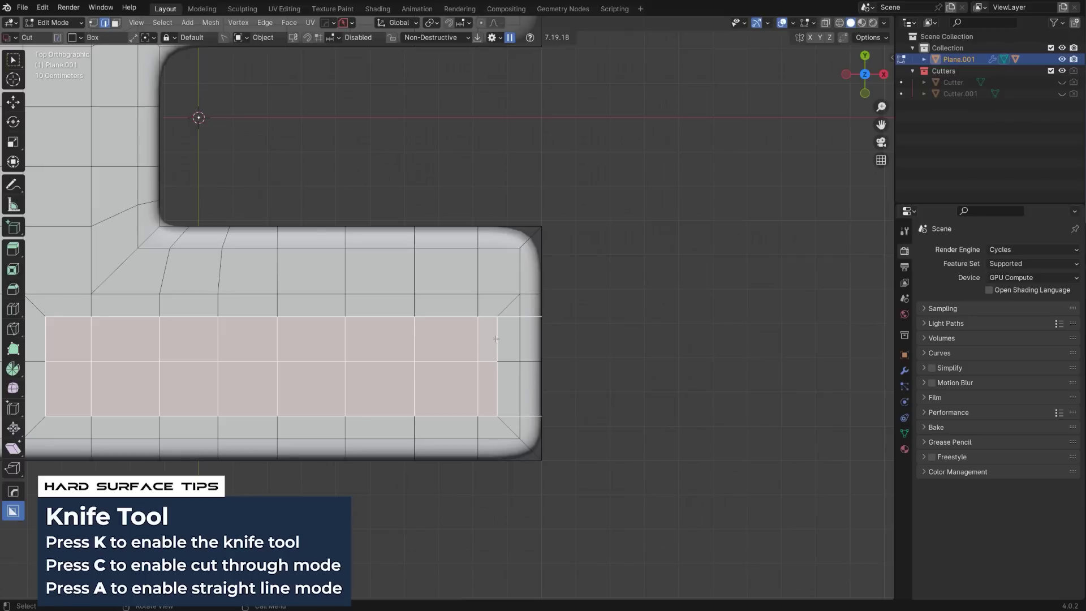
left_click(500, 341)
left_click(499, 387, "shift")
left_click(509, 427, "shift")
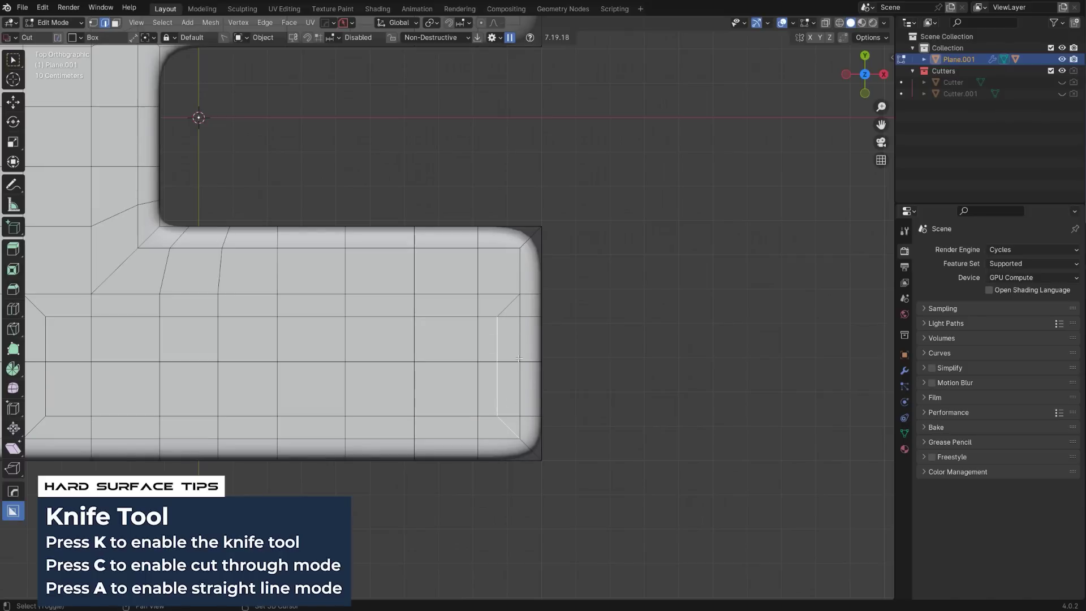
left_click(508, 309, "shift")
key("x")
left_click(509, 308)
- Slide the inset's long edge row nearest the arm's outer side slightly toward the arm's centre line
scroll(475, 306, "down", 2)
middle_click_drag(461, 306, 537, 221, "shift")
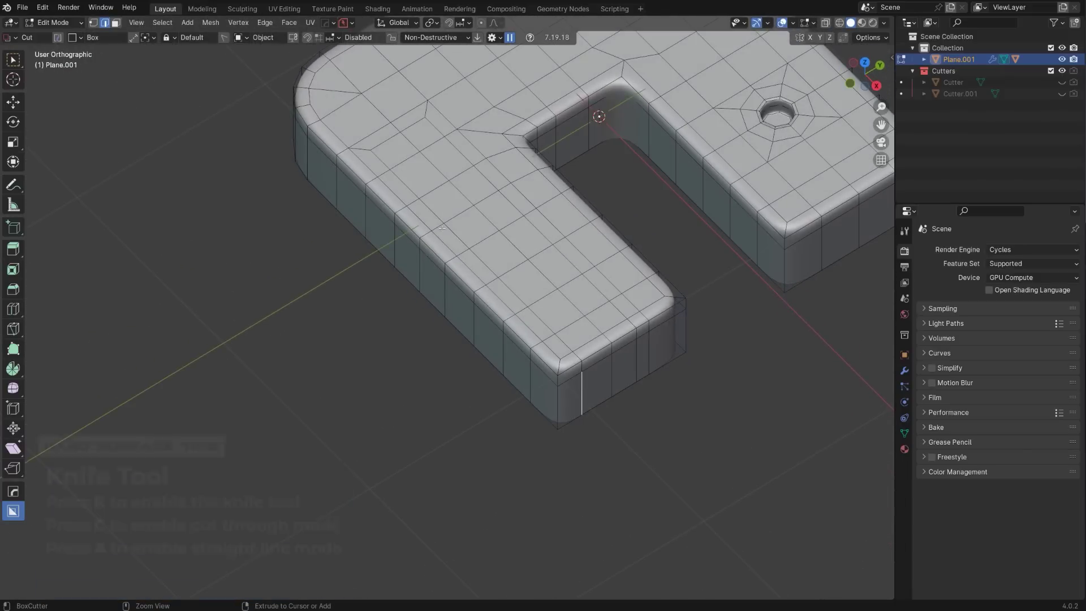
left_click(405, 179, "ctrl")
left_click(379, 159, "ctrl")
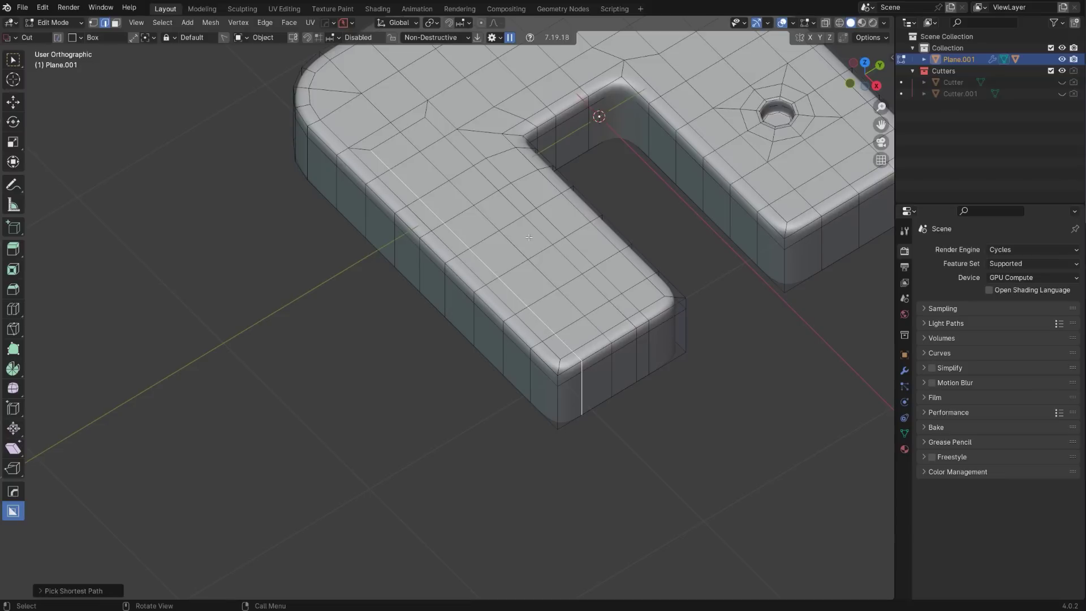
key("g")
key("g")
left_click(574, 223)
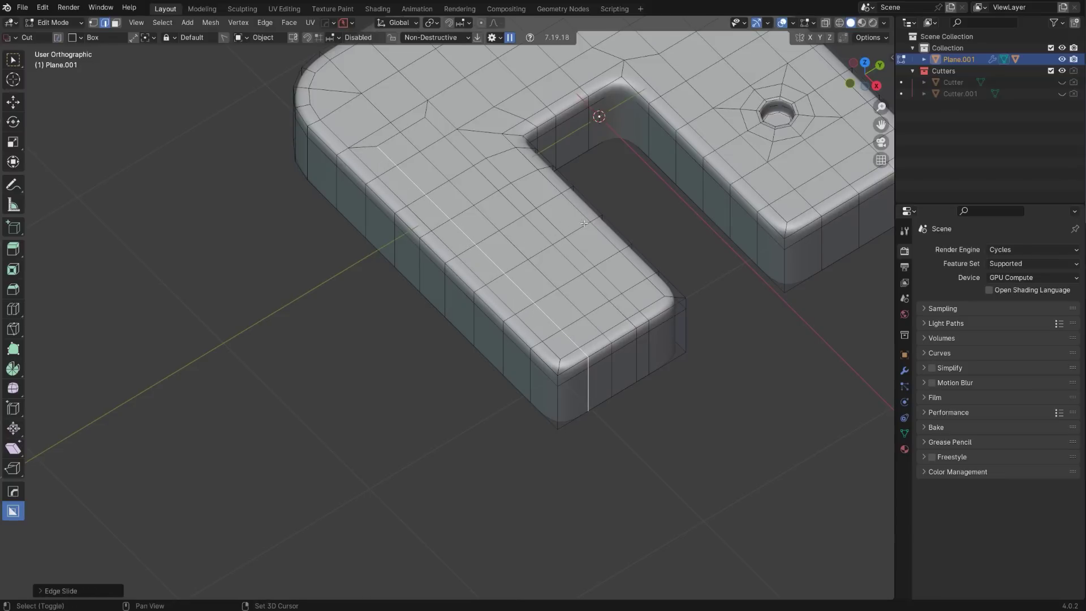
- Slide the inset's long edge row nearest the slot slightly toward the arm's centre line
left_click(637, 358)
left_click(431, 126, "ctrl")
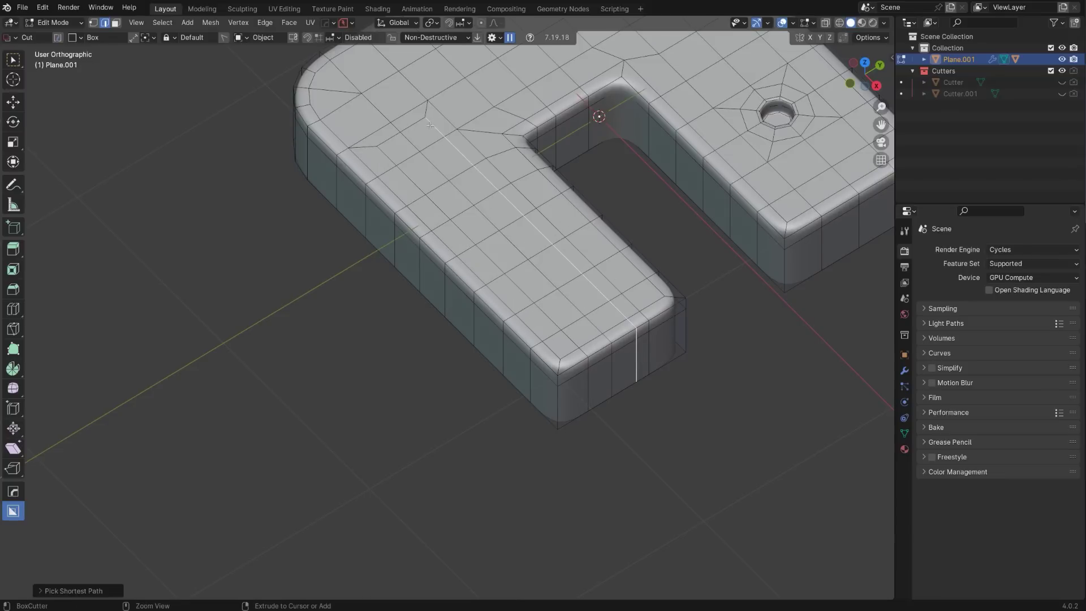
key("g")
key("g")
left_click(555, 267)
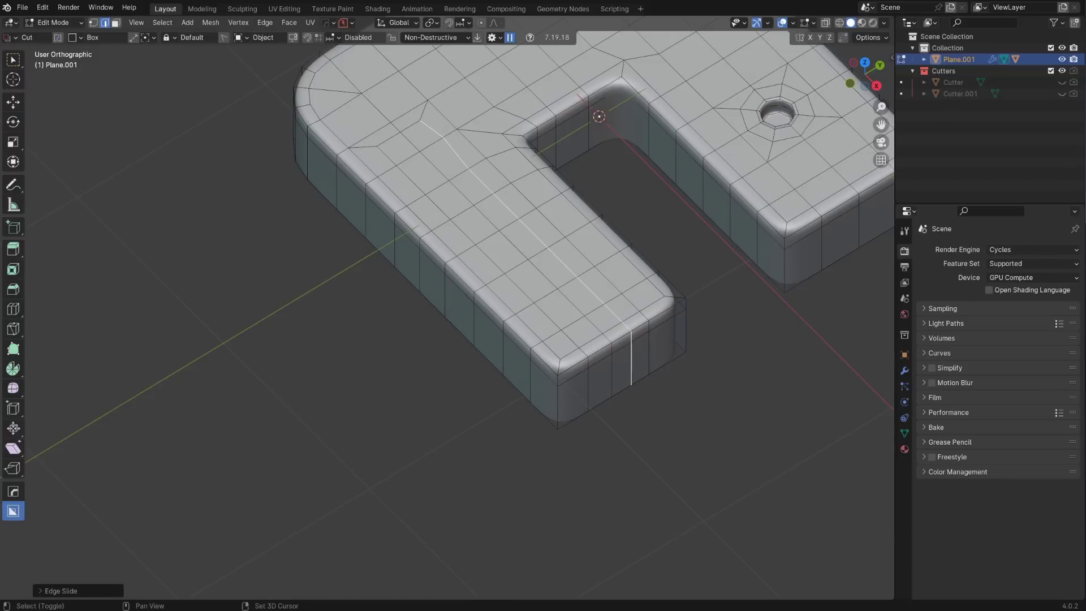
- Add an edge loop through the border faces around the inset strip on the lower arm
middle_click_drag(582, 252, 652, 310)
key("grave")
left_click(597, 203)
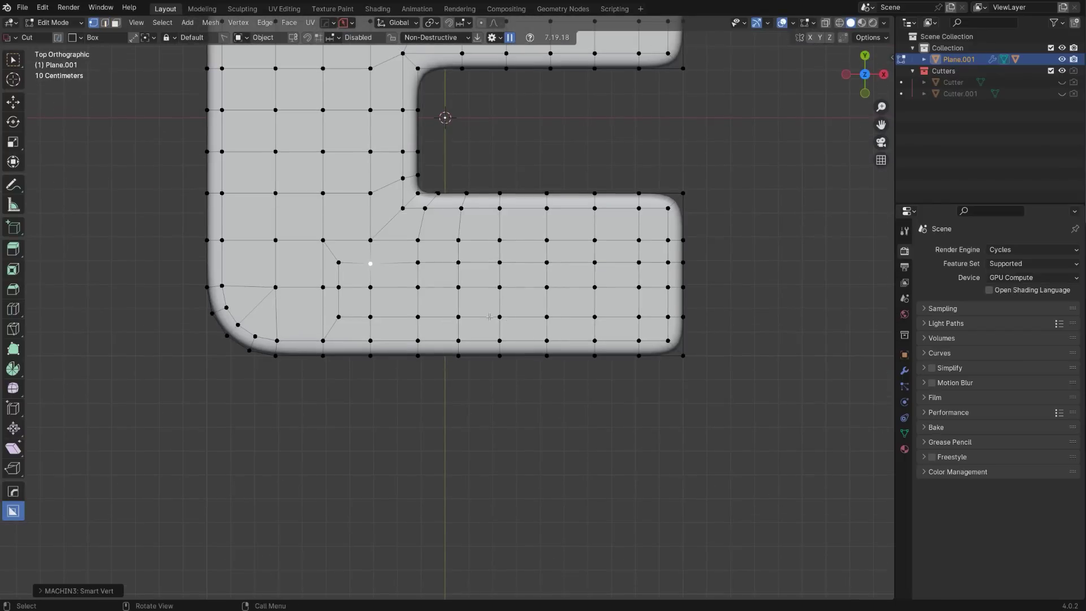
key("ctrl+r")
left_click(775, 231)
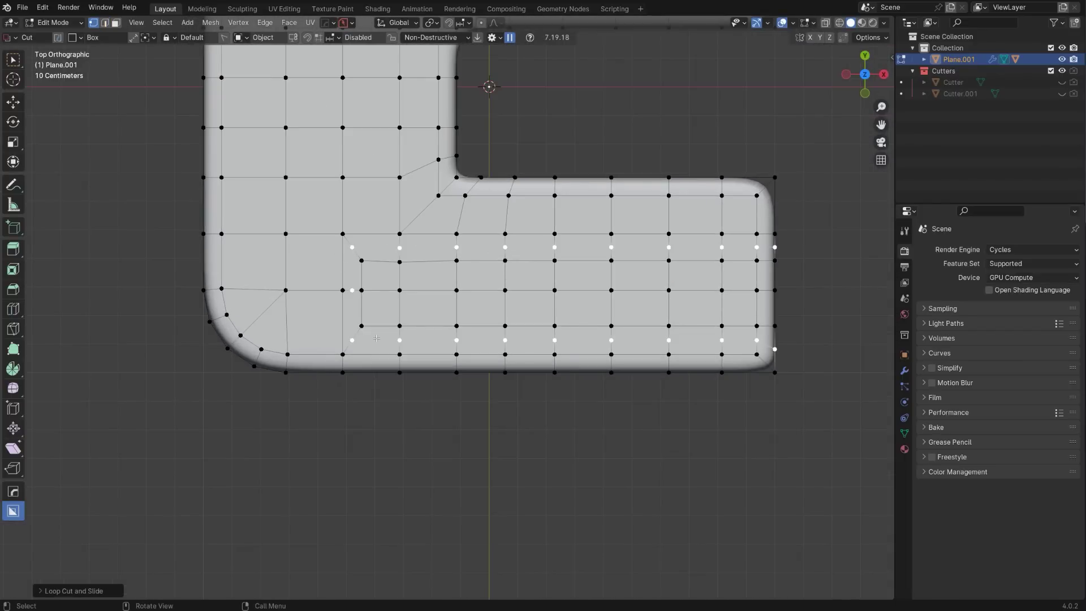
- Select all faces of the inner strip on the lower arm and raise them about 0.04 m along global Z
middle_click_drag(571, 288, 548, 340, "shift")
middle_click_drag(543, 345, 567, 305)
key("3")
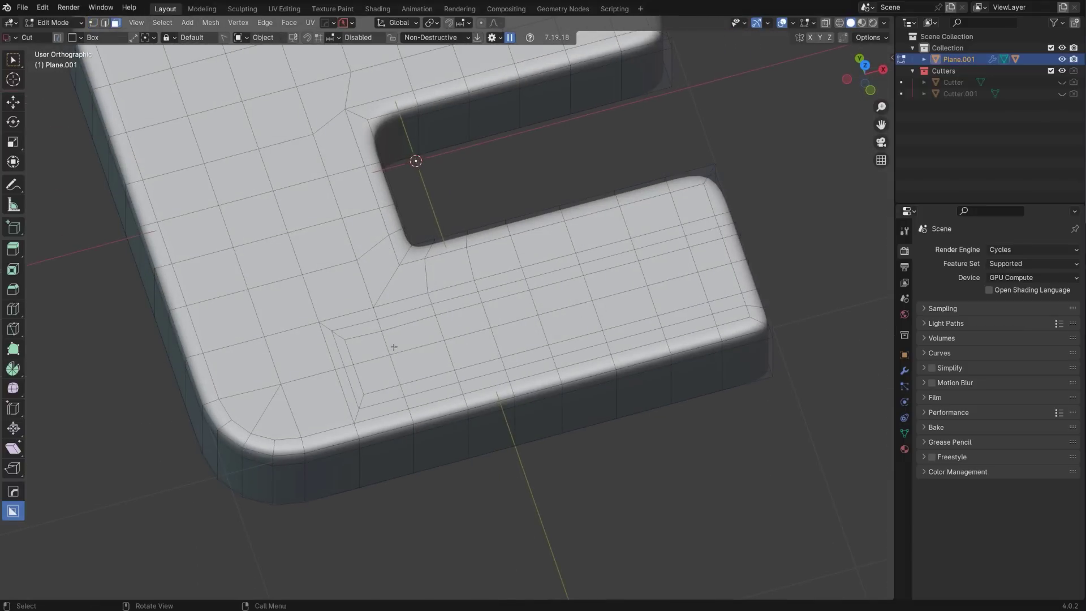
left_click(391, 346)
left_click(366, 346)
left_click(376, 373, "ctrl")
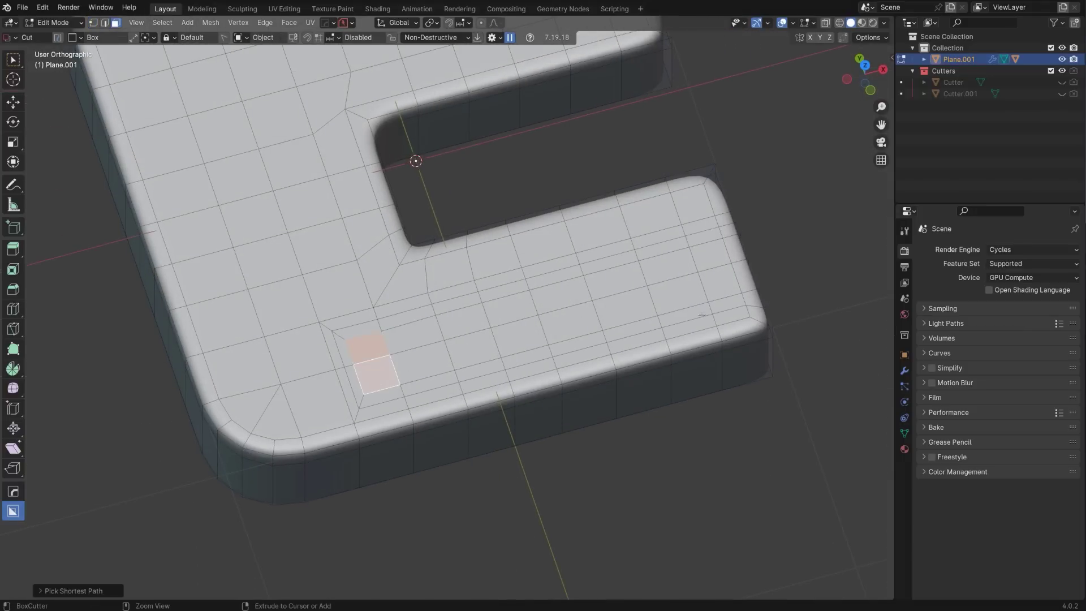
left_click(723, 284, "ctrl")
left_click(423, 335, "ctrl")
middle_click_drag(422, 335, 558, 312)
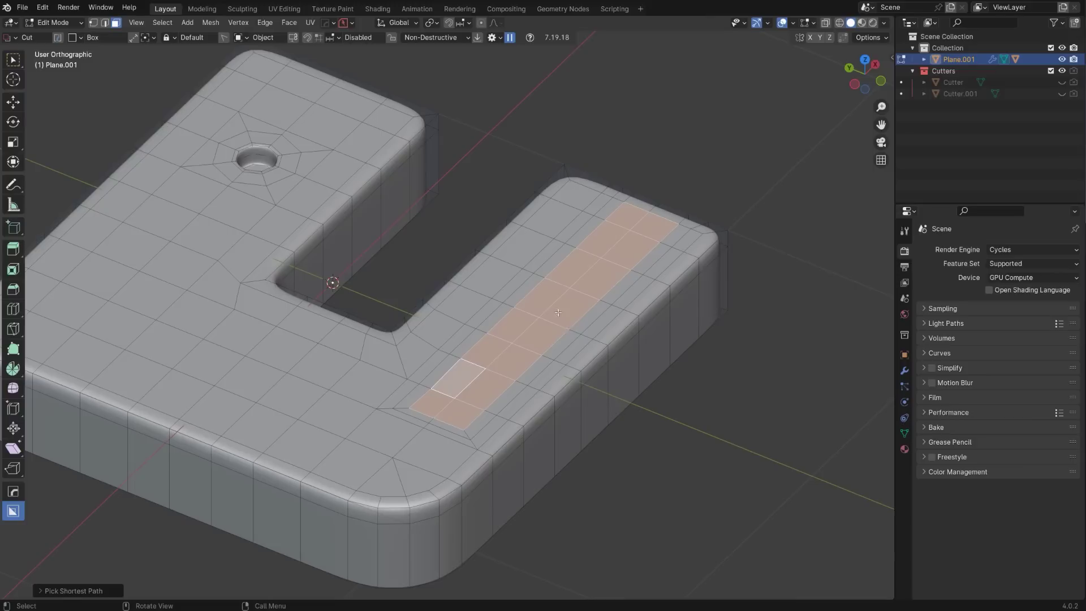
key("g")
key("z")
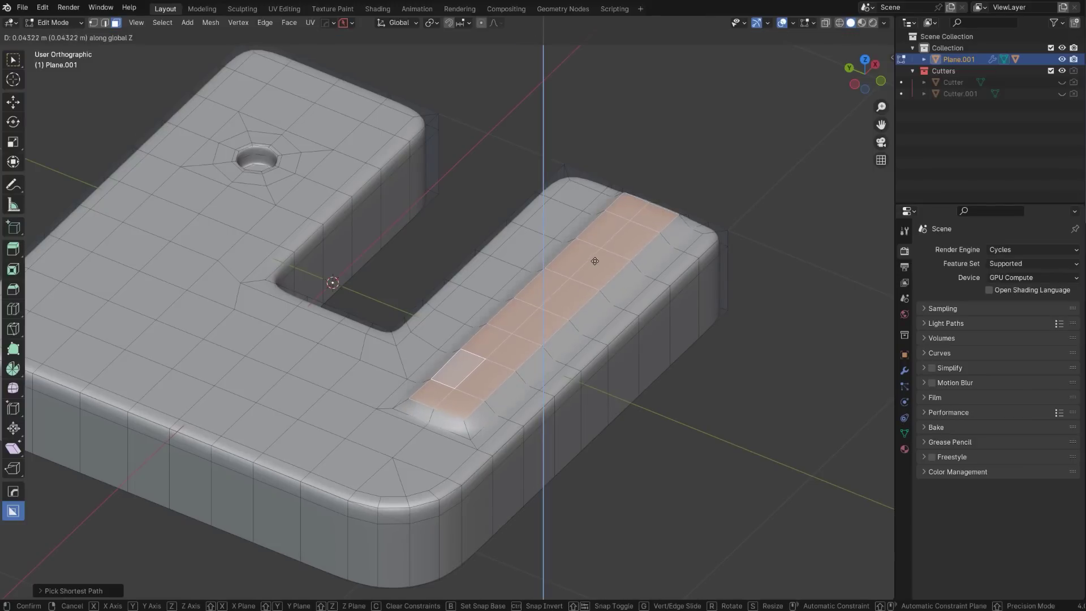
left_click(595, 261)
- Add a centred edge loop around the raised strip's sloped sides and check its shading in Object Mode
key("ctrl+r")
left_click(610, 302)
right_click(609, 301)
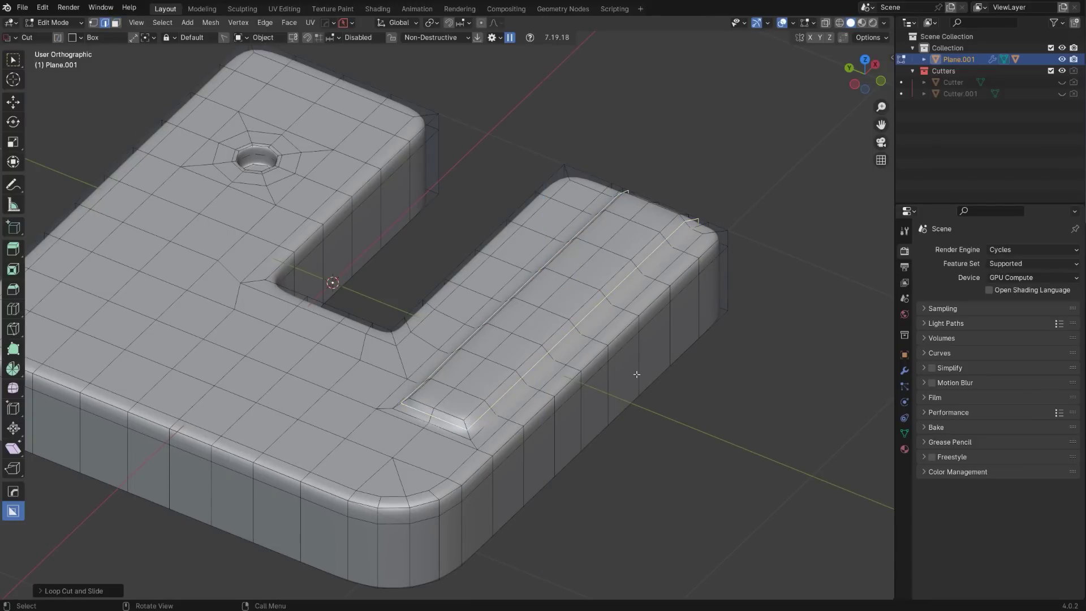
mouse_move(636, 374)
middle_mouse_down()
mouse_move(568, 161)
mouse_move(575, 291)
mouse_move(662, 352)
mouse_move(587, 314)
middle_mouse_up()
key("Tab")
scroll(698, 307, "down", 2)
scroll(590, 316, "up", 1)
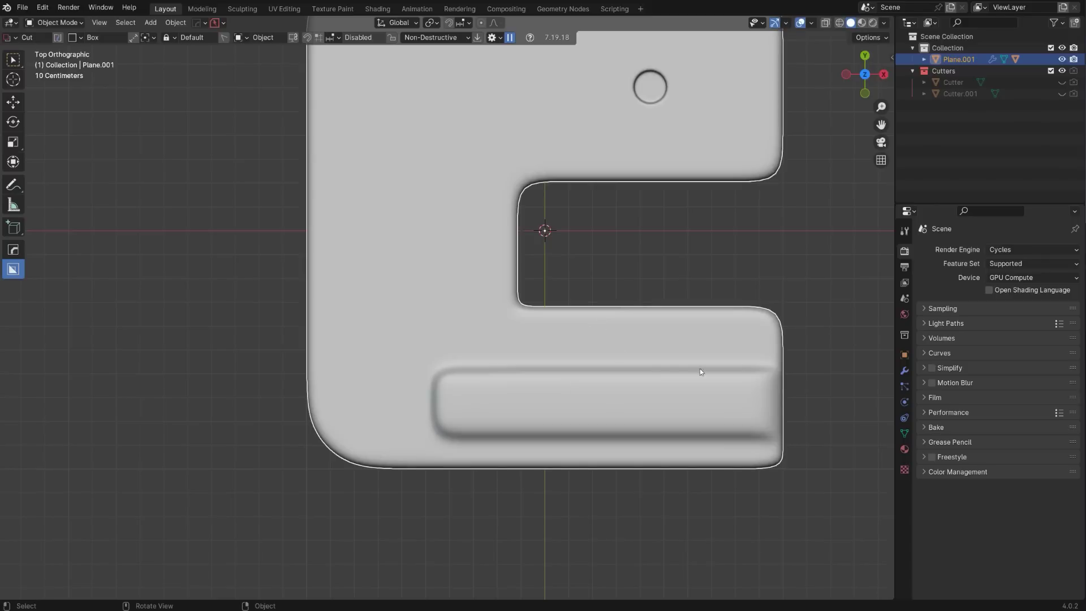
middle_click_drag(608, 404, 588, 356, "shift")
key("Tab")
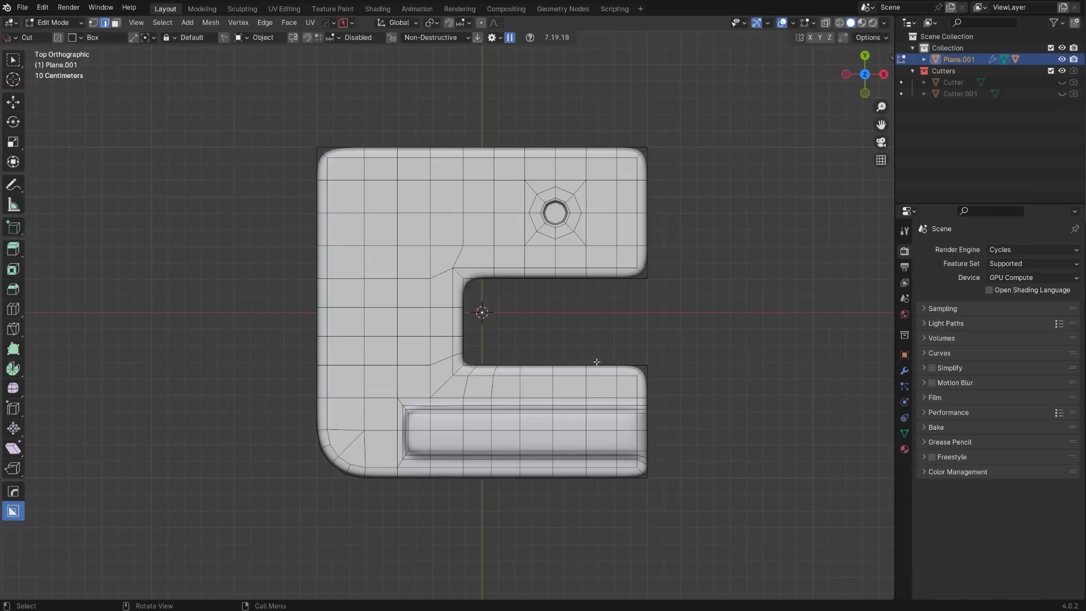
- Examine the edge flow around a regular grid vertex and beside the slot's inner corners by selecting individual edges
scroll(480, 381, "up", 3)
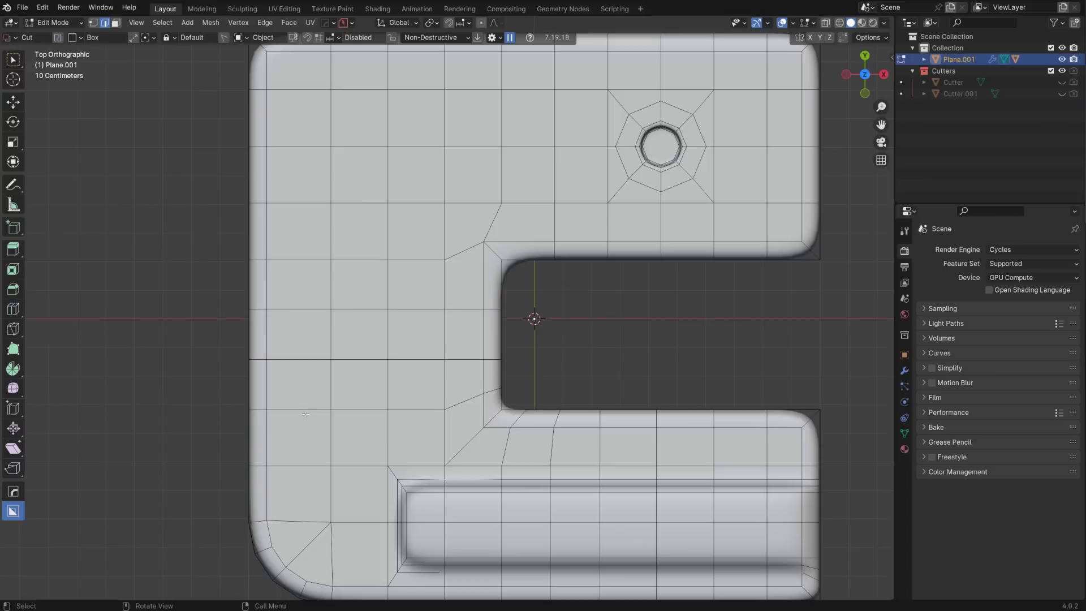
left_click(335, 240)
left_click(361, 206, "shift")
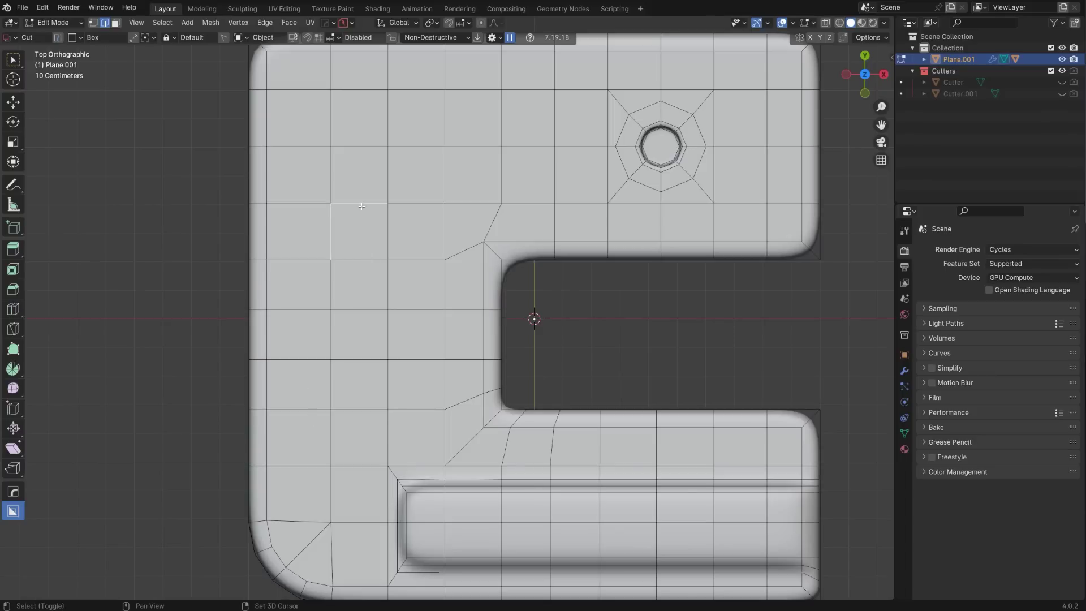
left_click(333, 180, "shift")
left_click(300, 203, "shift")
left_click(444, 406)
left_click(418, 408, "shift")
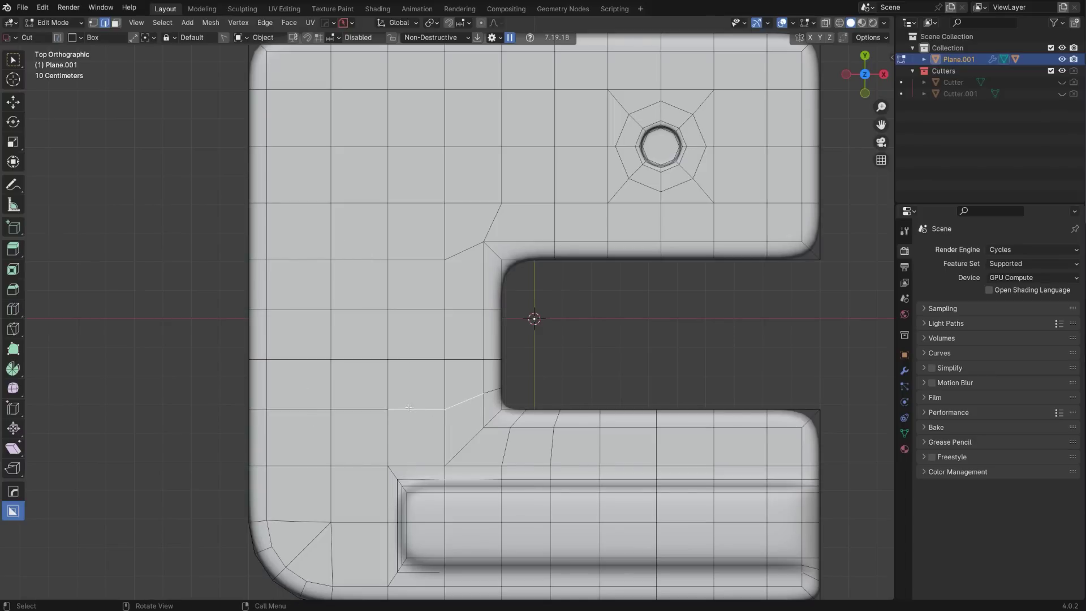
middle_click_drag(523, 383, 502, 377, "shift")
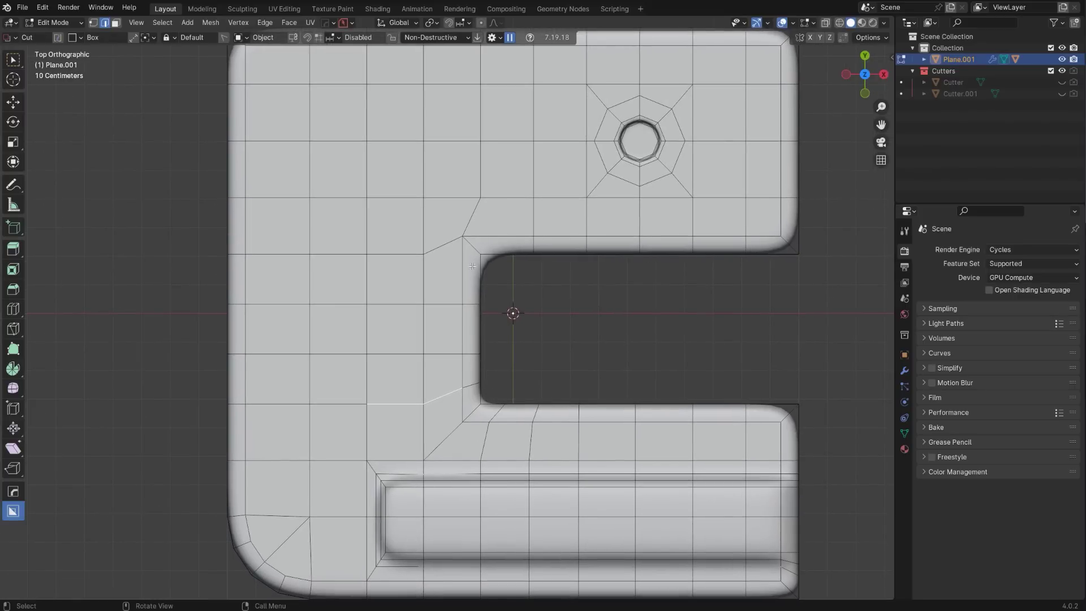
left_click(433, 245)
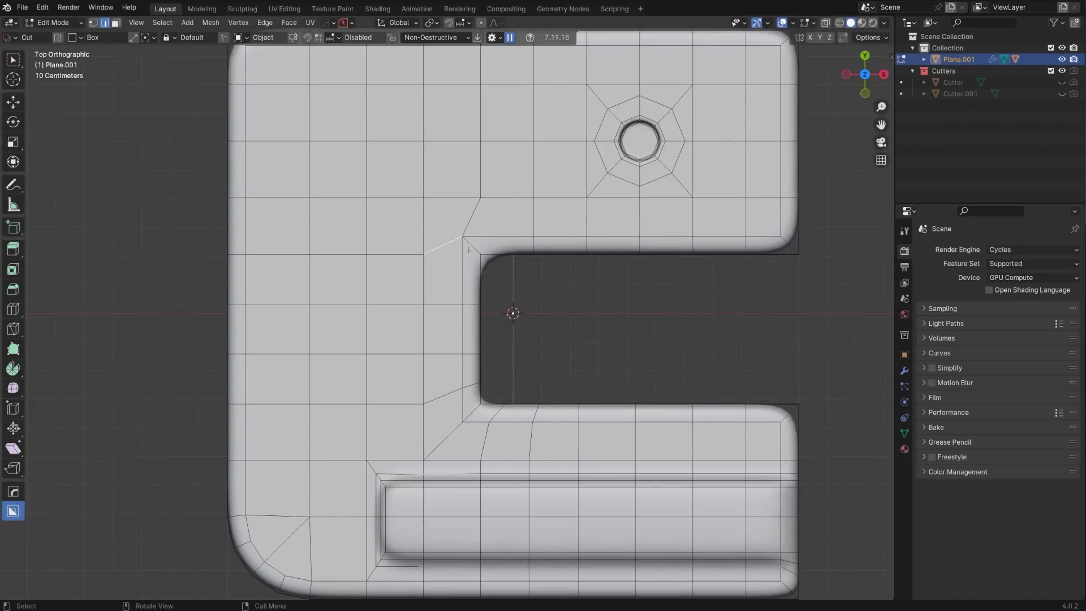
left_click(404, 265)
- Dissolve the two horizontal edge loops crossing the plate's spine beside the slot
left_click(447, 307, "alt")
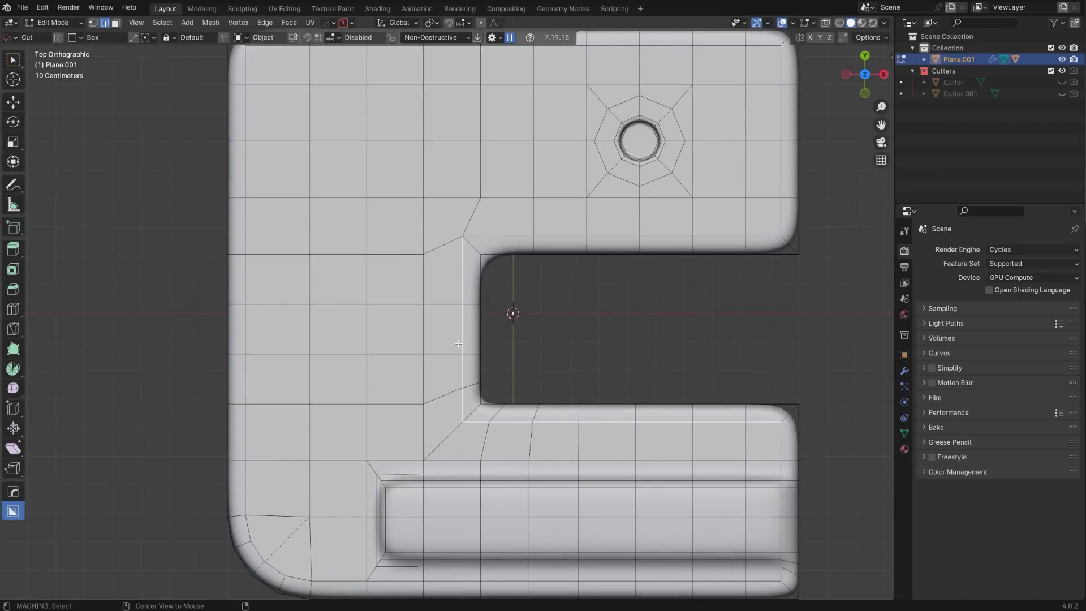
left_click(442, 353, "alt+shift")
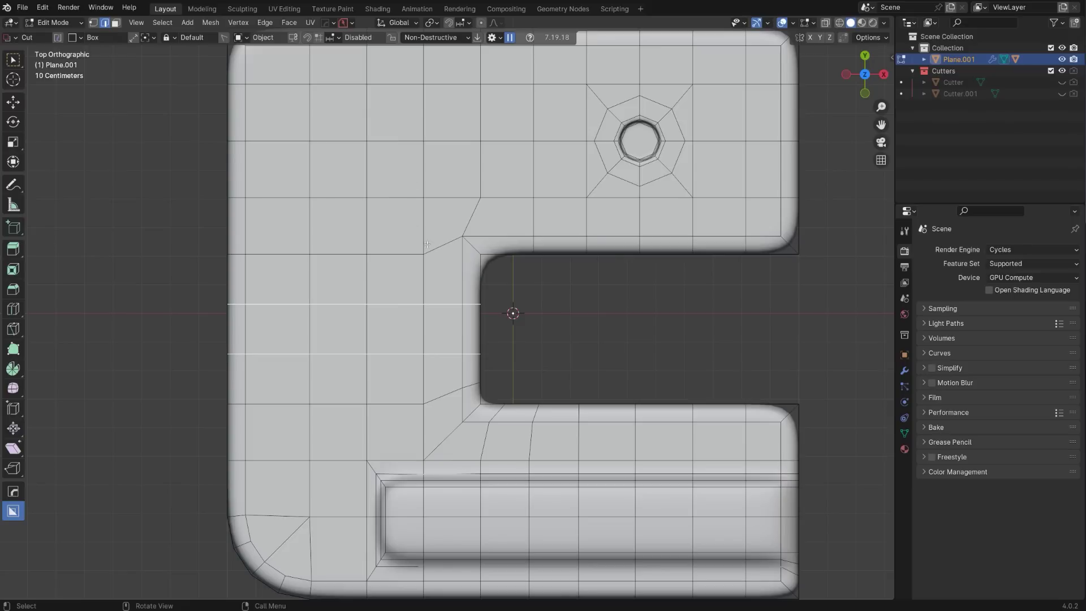
middle_click_drag(488, 320, 544, 277, "shift")
scroll(489, 323, "up", 1)
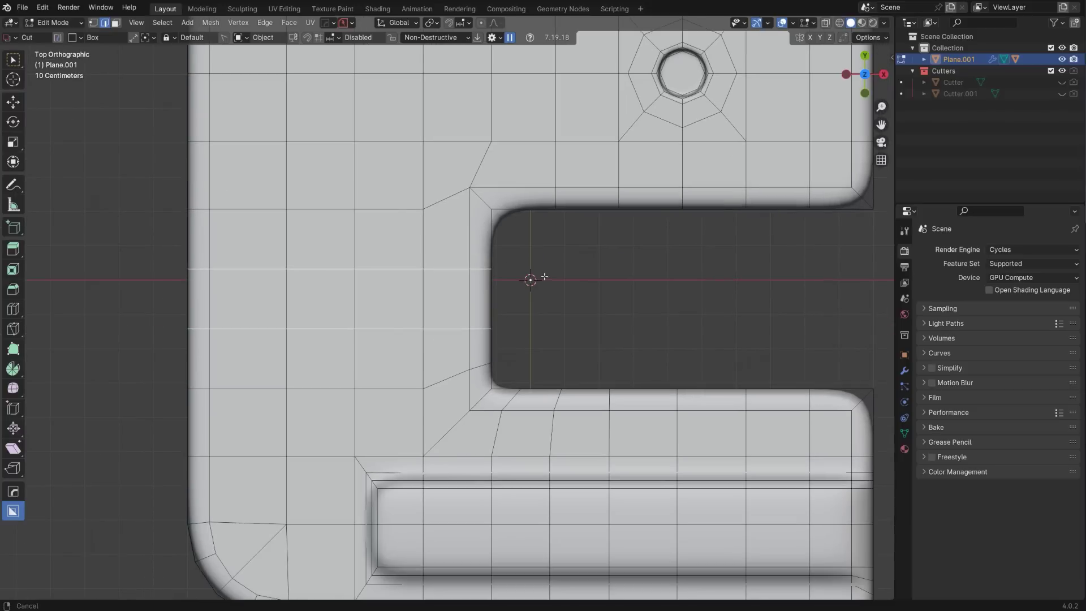
key("x")
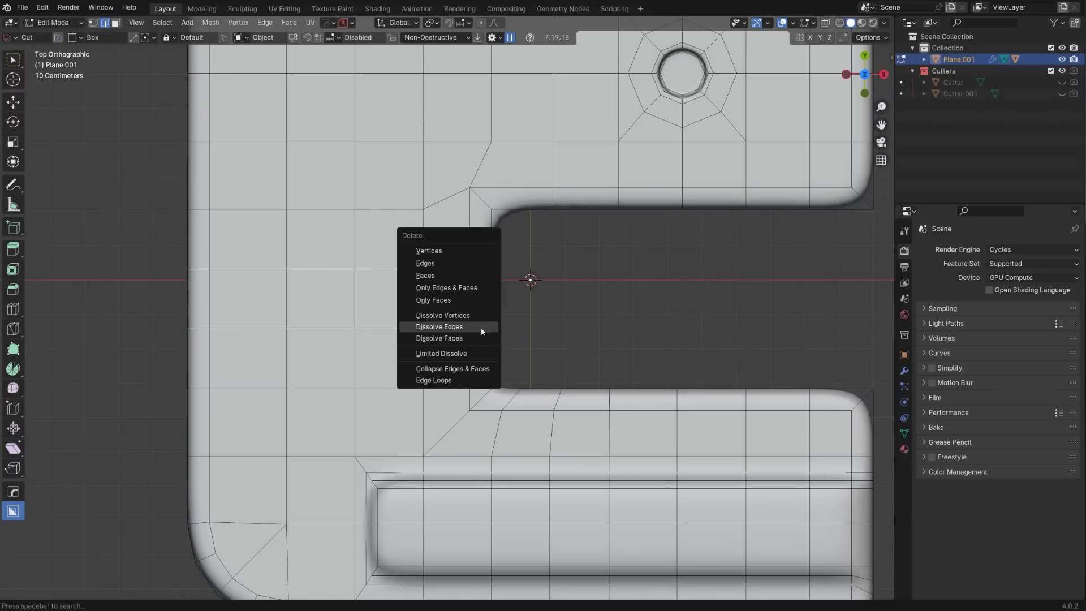
left_click(480, 327)
- Add two evenly spaced edge loops across the spine between the slot's inner corners
key("ctrl+r")
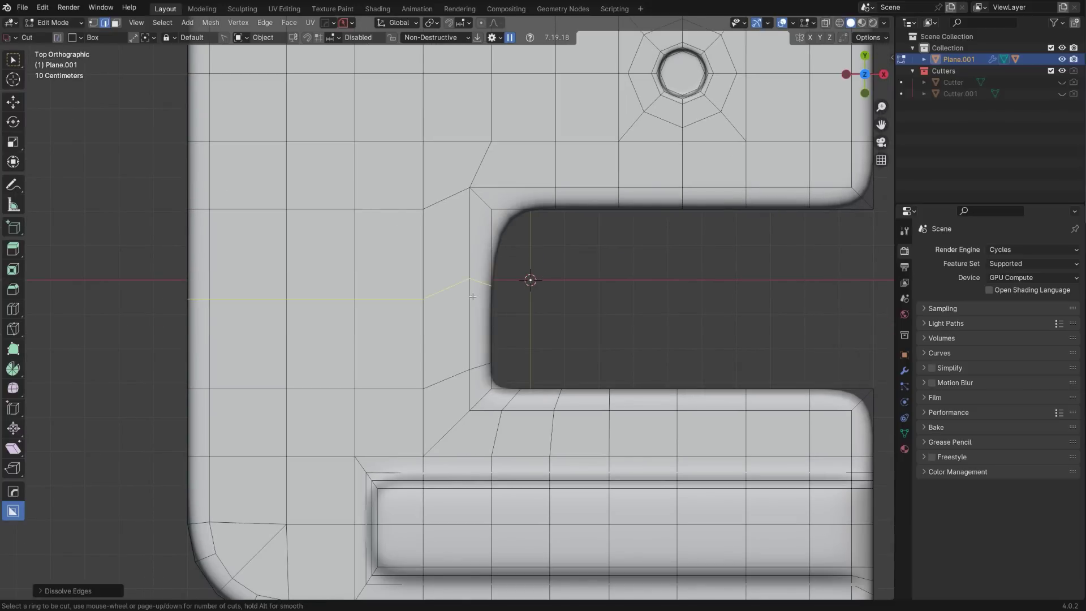
scroll(473, 296, "up", 1)
left_click(475, 282)
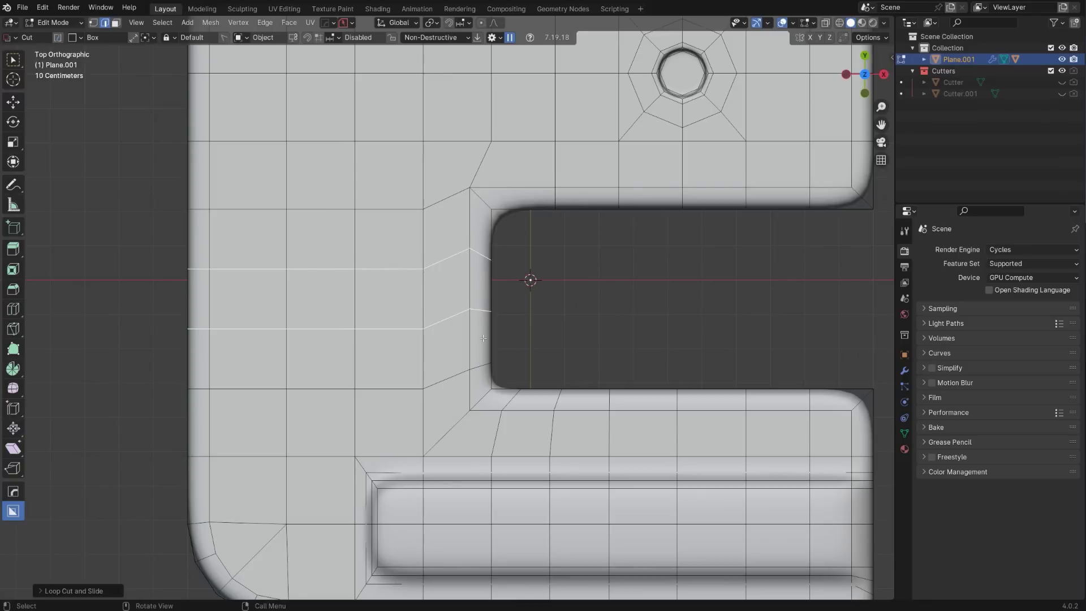
- Slide the lower new loop's vertex beside the slot wall down along its edge by a factor of about 0.07
key("Tab")
left_click(499, 314)
left_click(470, 310)
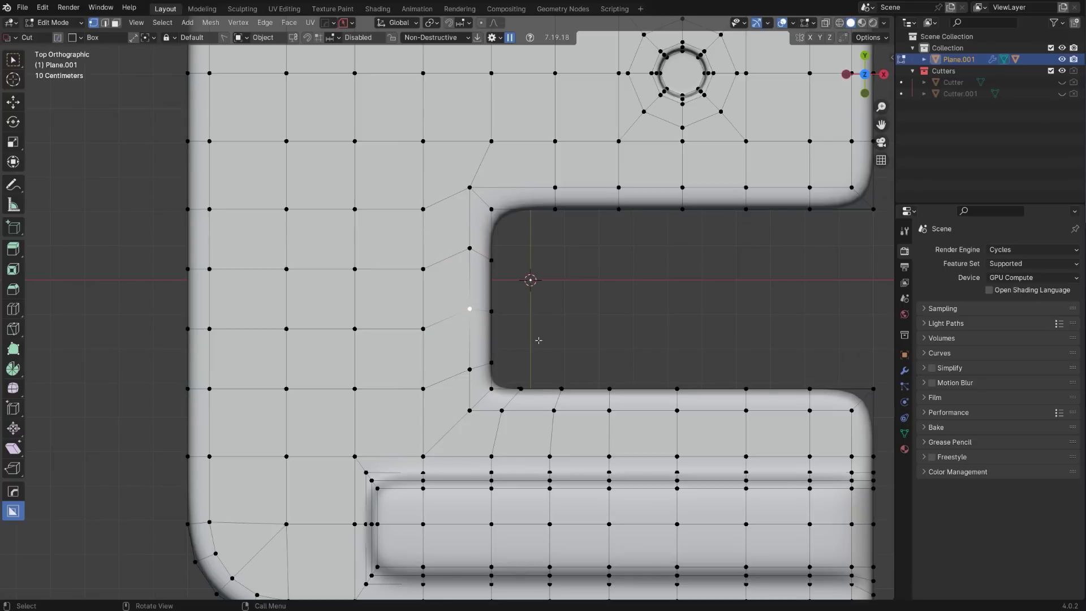
key("shift+v")
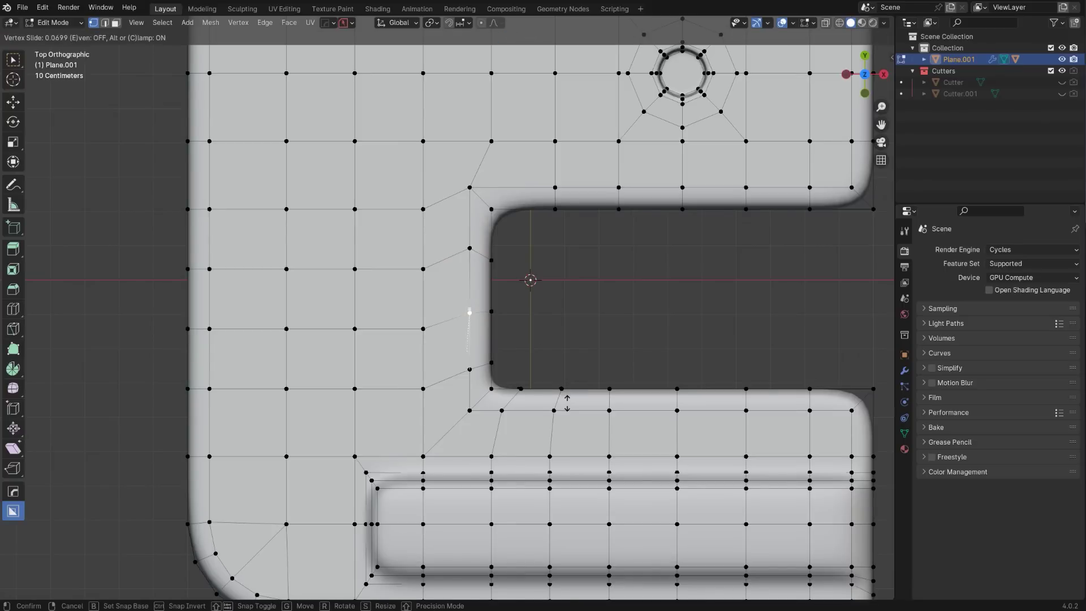
left_click(566, 399)
- Slide the upper new loop's vertex beside the slot wall slightly down along its edge
left_click(469, 368)
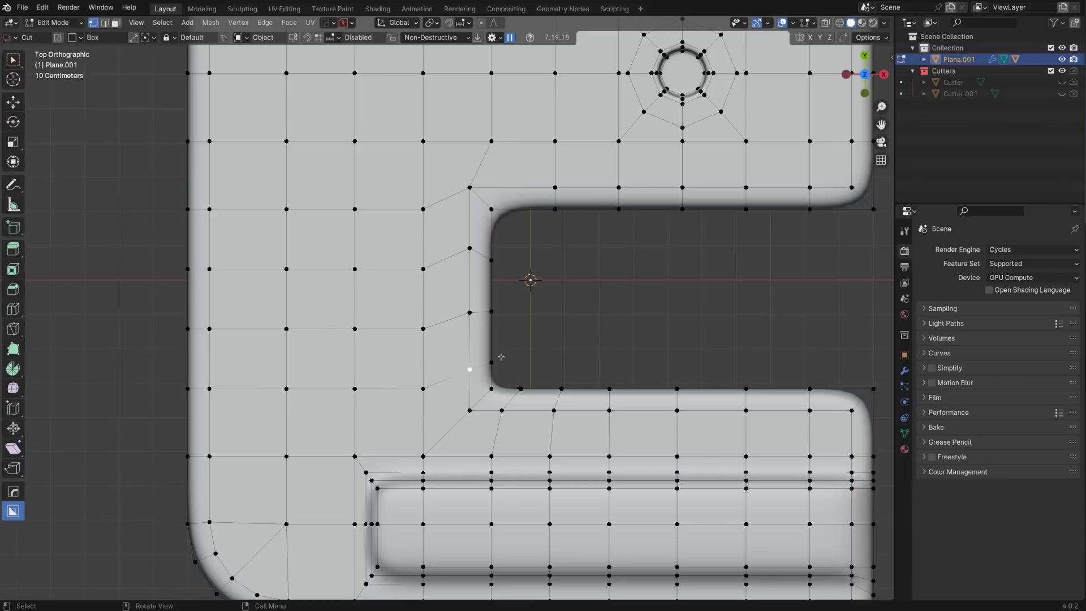
left_click(465, 254)
key("g")
key("g")
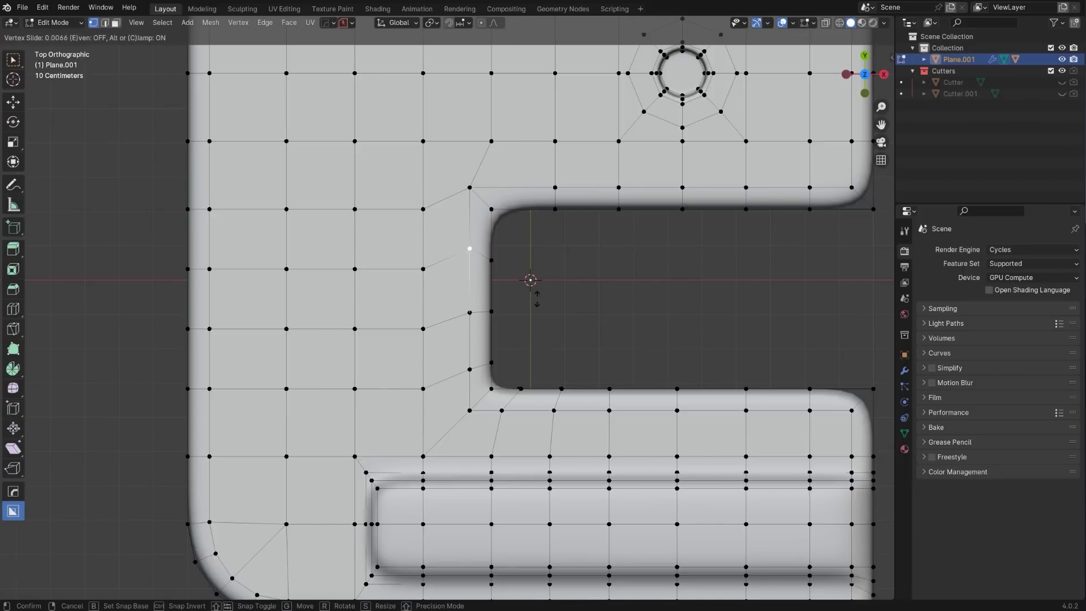
left_click(531, 321)
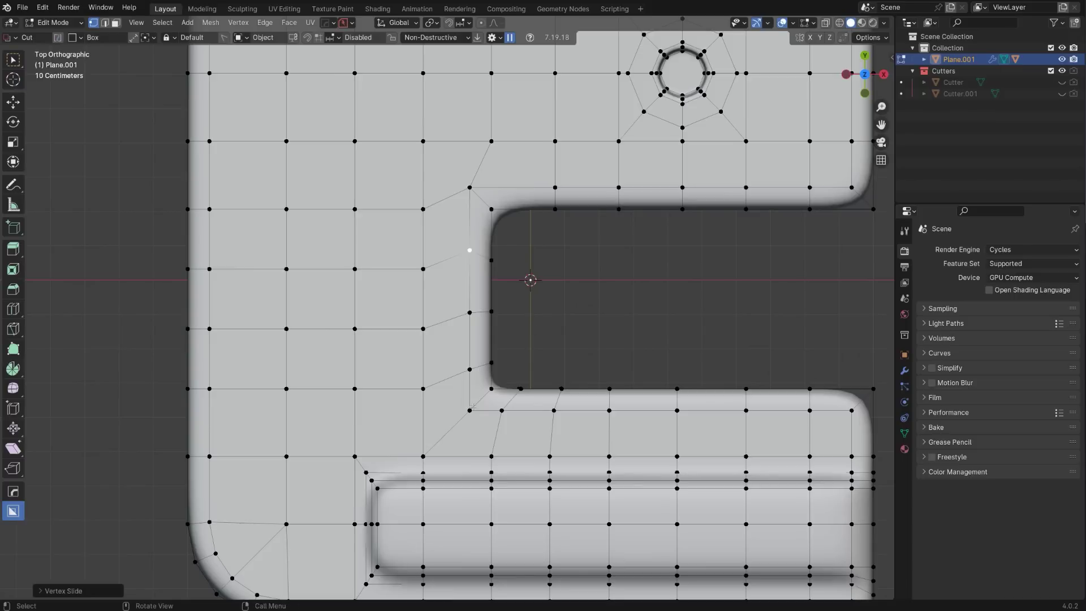
- Examine the spacing of the edge loops around the slot's inner corners and across the spine from above
scroll(524, 306, "down", 2)
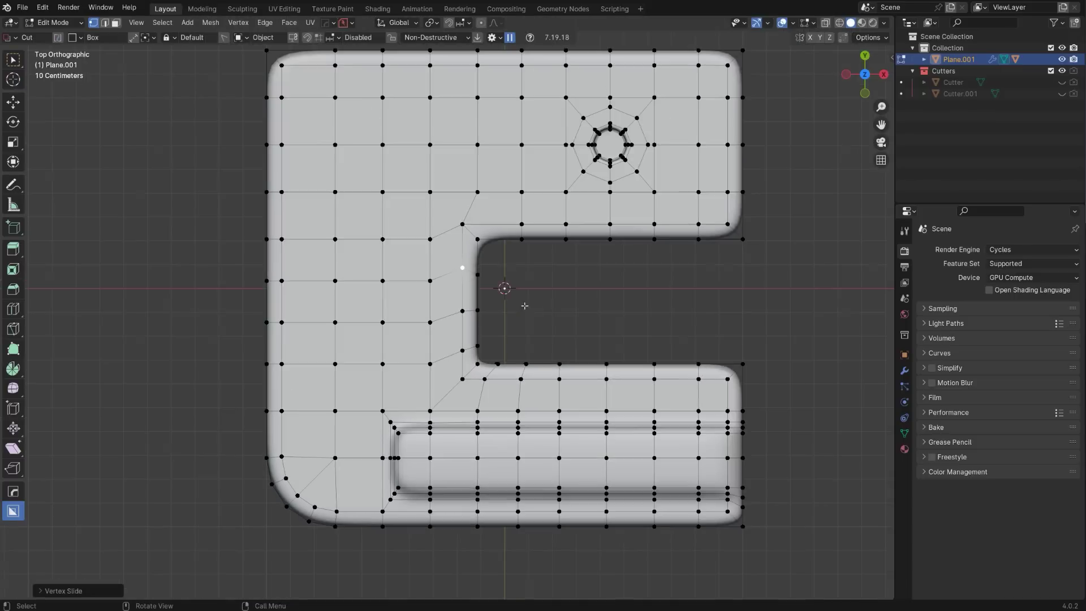
scroll(480, 436, "up", 2)
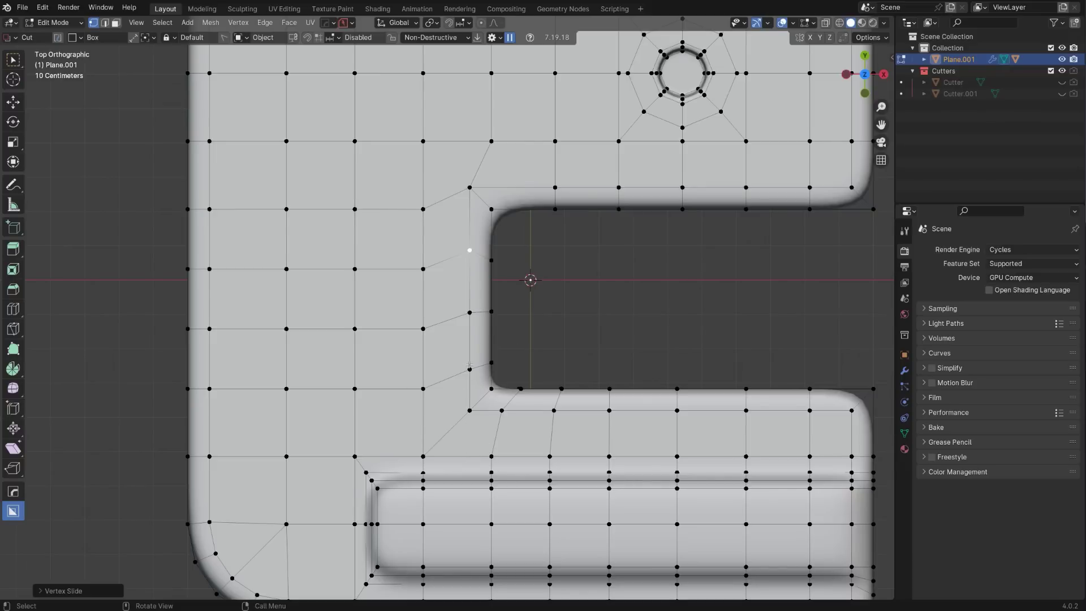
scroll(478, 226, "down", 4)
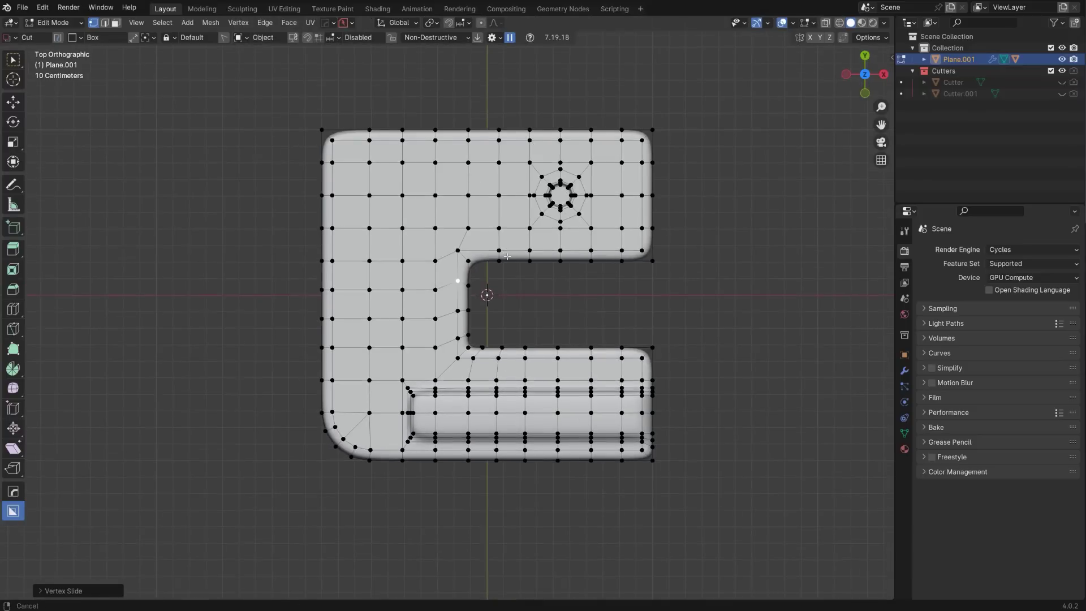
scroll(486, 372, "up", 2)
key("Tab")
key("Tab")
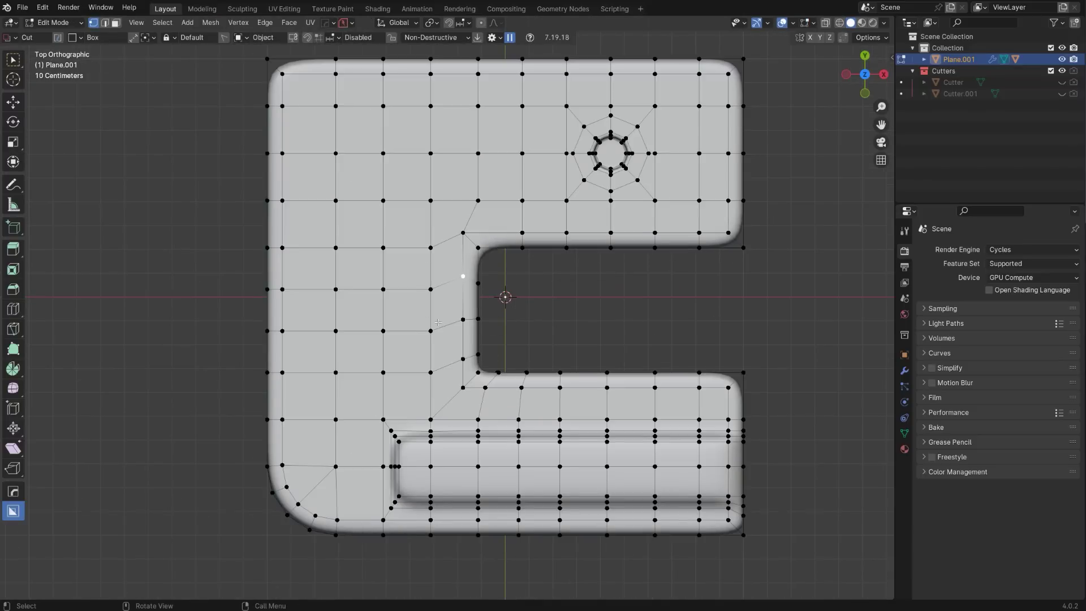
scroll(506, 332, "down", 2)
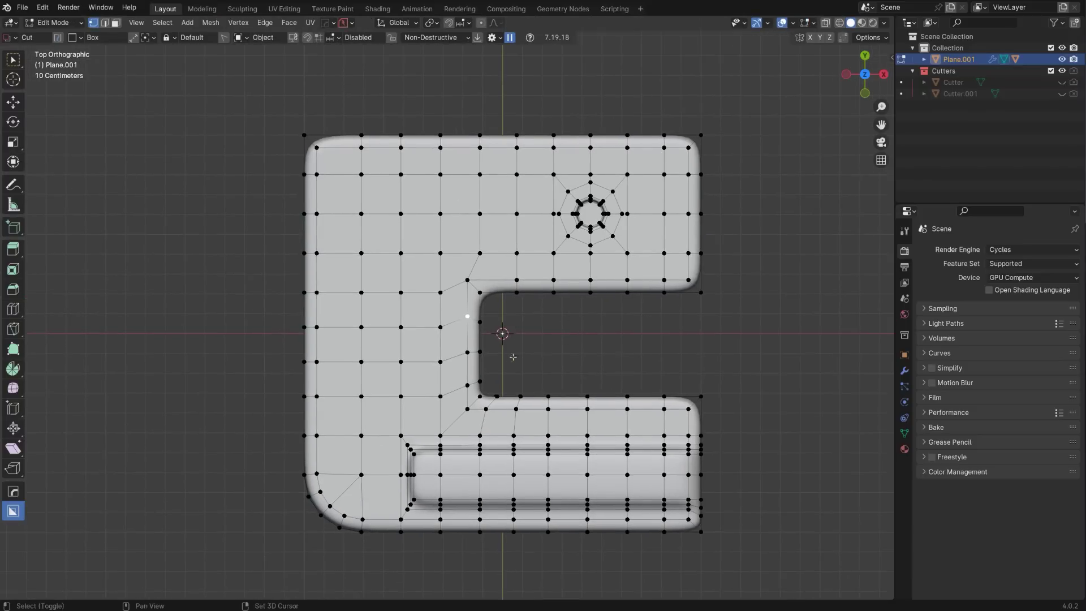
middle_click_drag(511, 356, 501, 314, "shift")
scroll(475, 276, "up", 2)
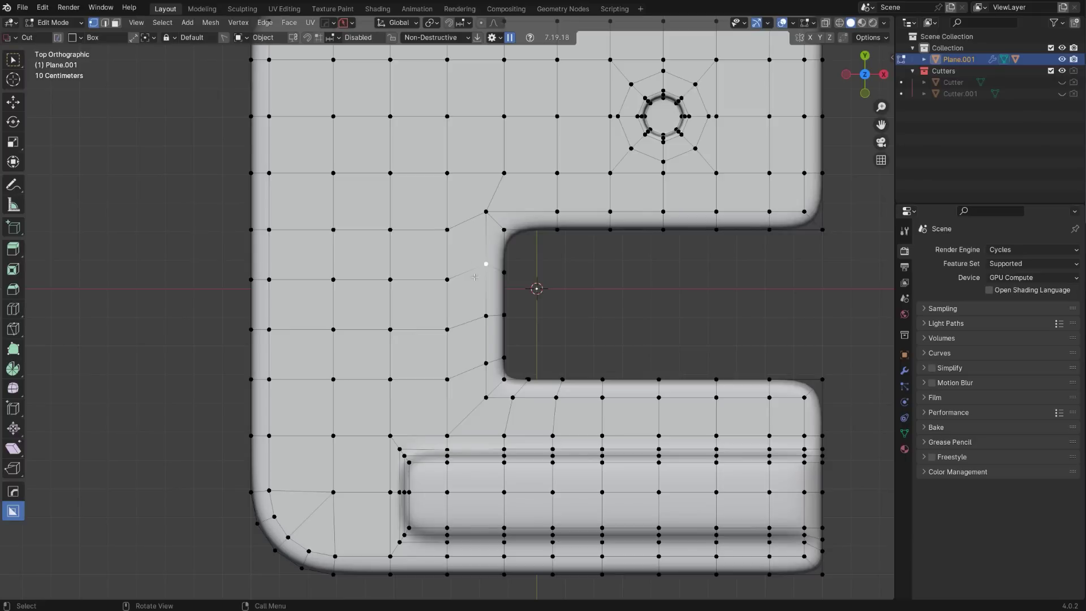
scroll(402, 278, "down", 3)
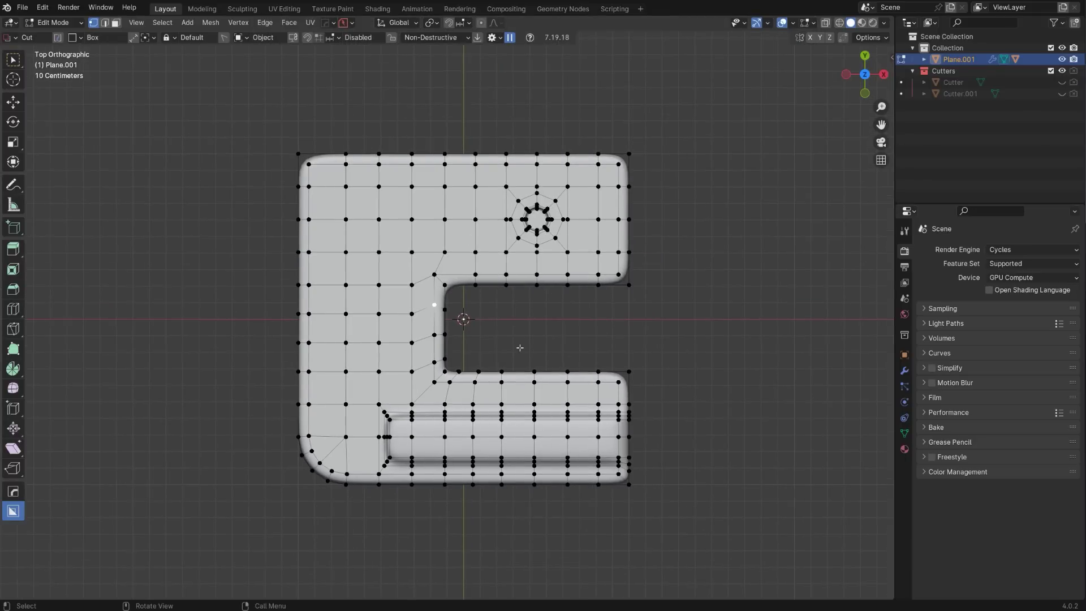
- Compare the plate's smooth shading with its mesh grid from angled and top orthographic views
middle_click_drag(519, 348, 439, 291)
key("KP_5")
key("KP_7")
key("KP_5")
middle_click_drag(520, 380, 555, 352, "shift")
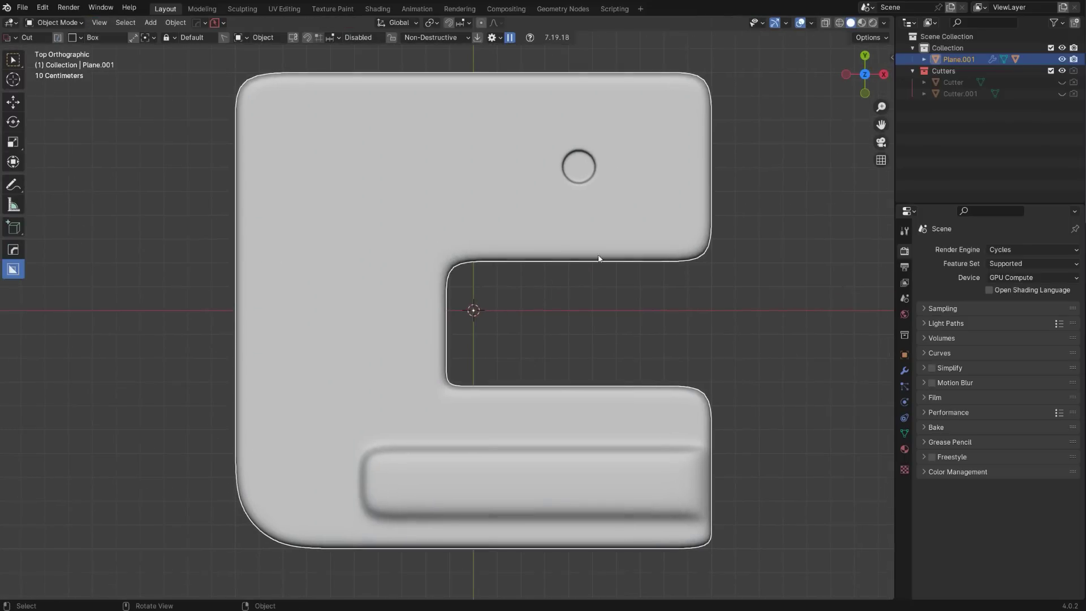
key("Tab")
middle_click_drag(432, 291, 435, 294)
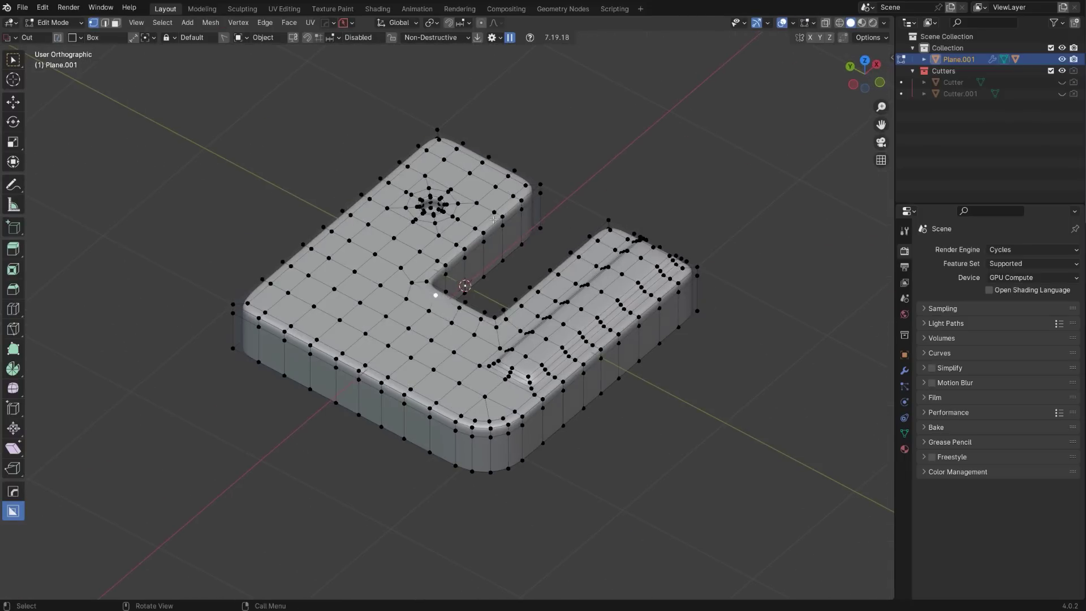
scroll(456, 232, "up", 1)
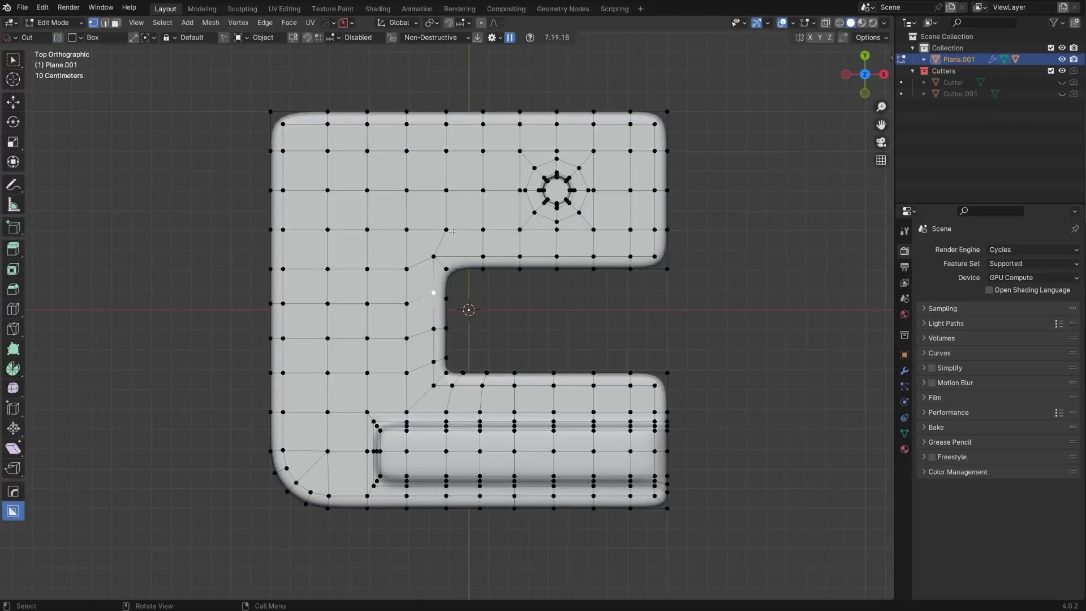
middle_click_drag(415, 138, 444, 169, "shift")
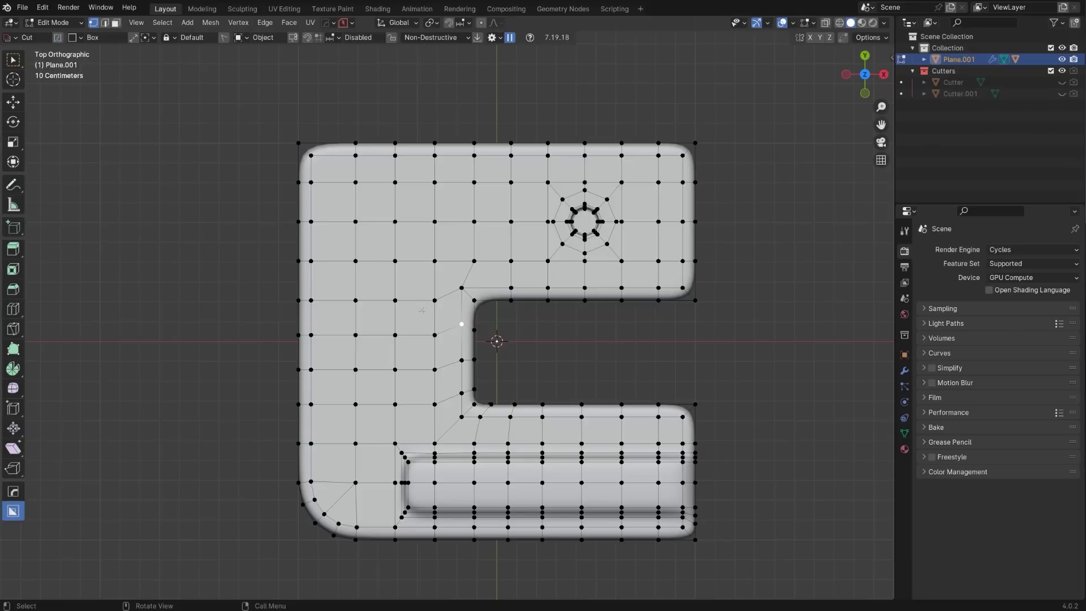
- Merge a spine vertex level with the slot's upper inner corner into the one above, and that one into the next above
left_click(395, 302)
left_click(395, 262, "shift")
key("1")
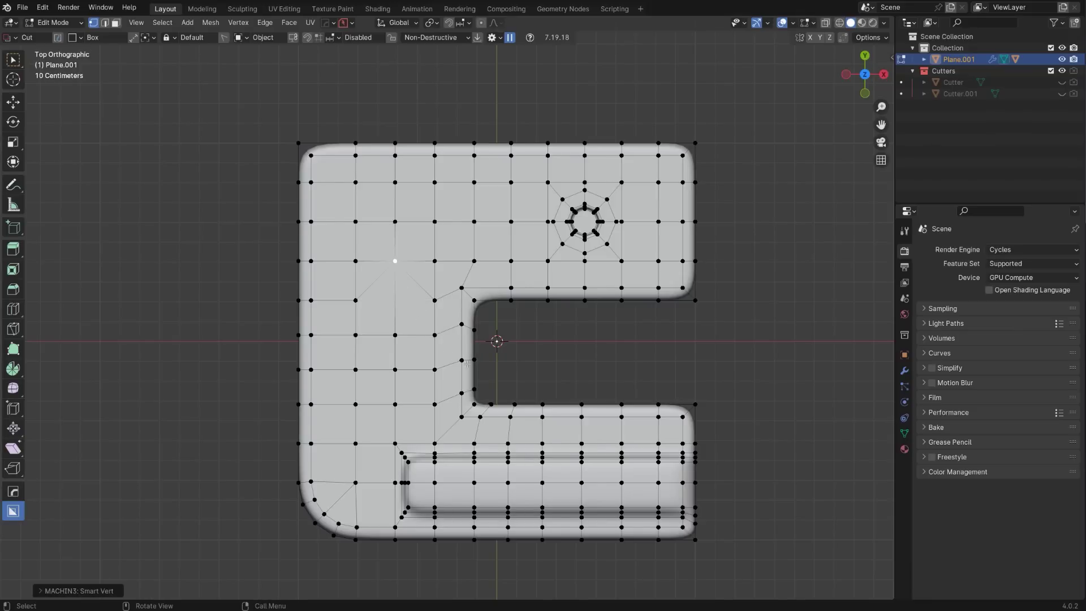
key("Tab")
middle_click_drag(476, 197, 455, 175)
key("Tab")
left_click(434, 200, "shift")
key("1")
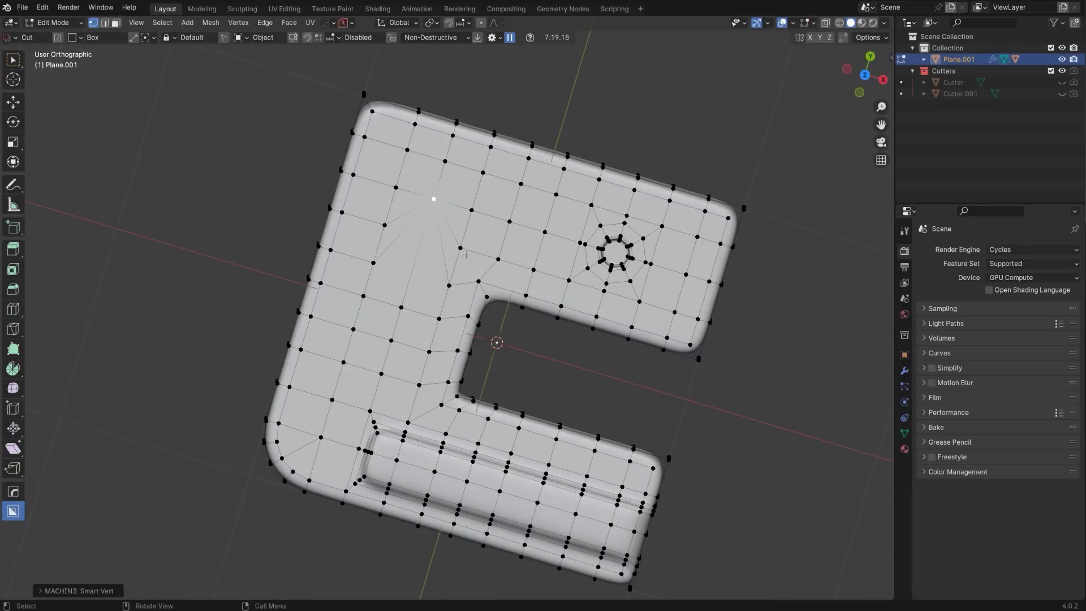
- Check the merged area's shading from above and at an angle, and turn on the plate's wireframe display in Object Mode
middle_click_drag(518, 259, 492, 227)
key("KP_7")
key("Tab")
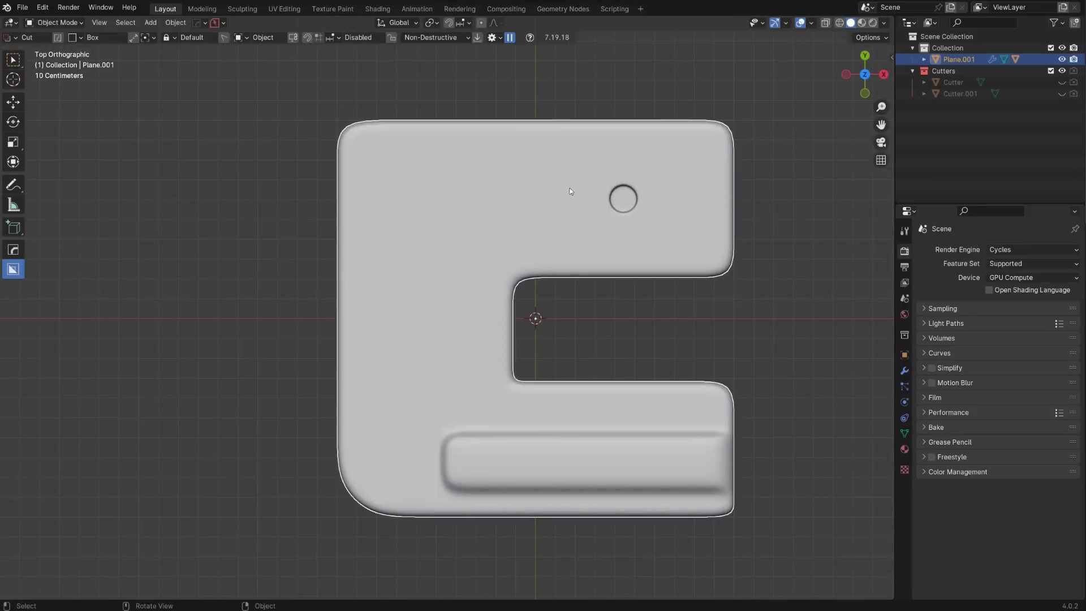
middle_click_drag(572, 189, 452, 308)
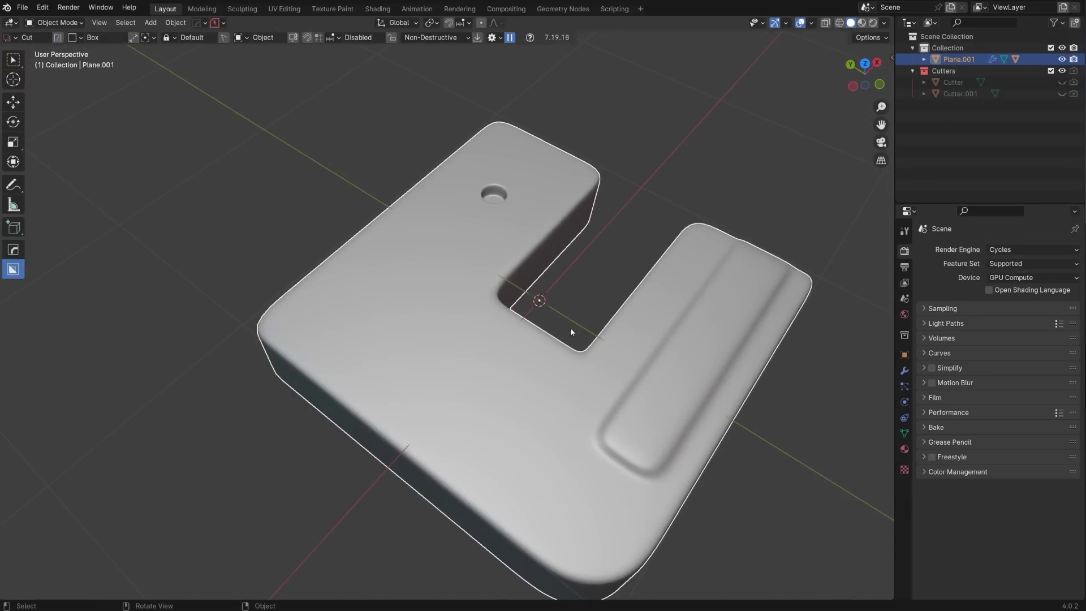
key("KP_7")
key("q")
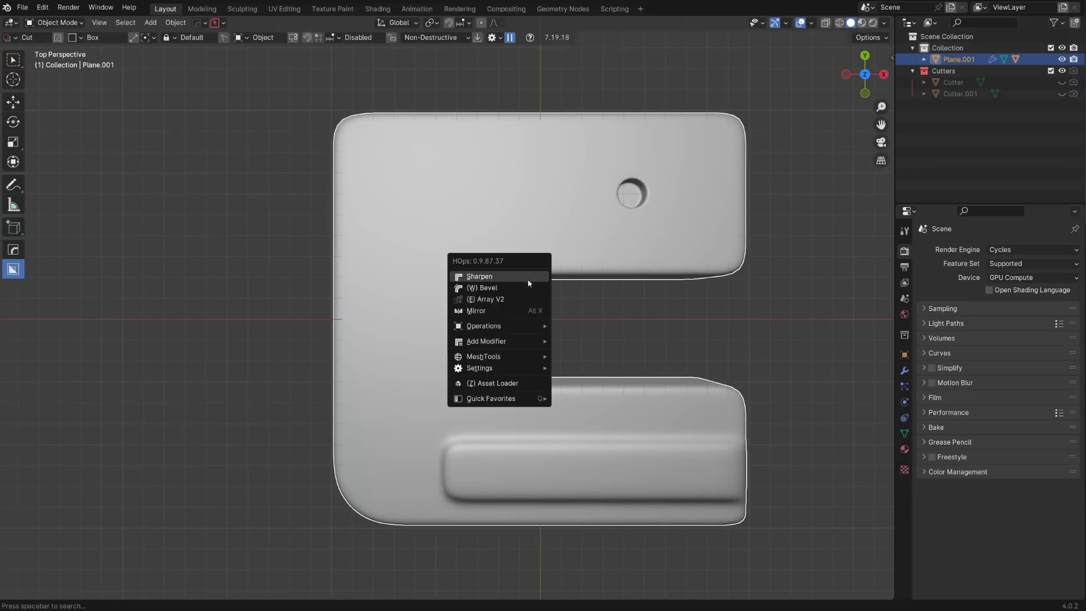
mouse_move(530, 367)
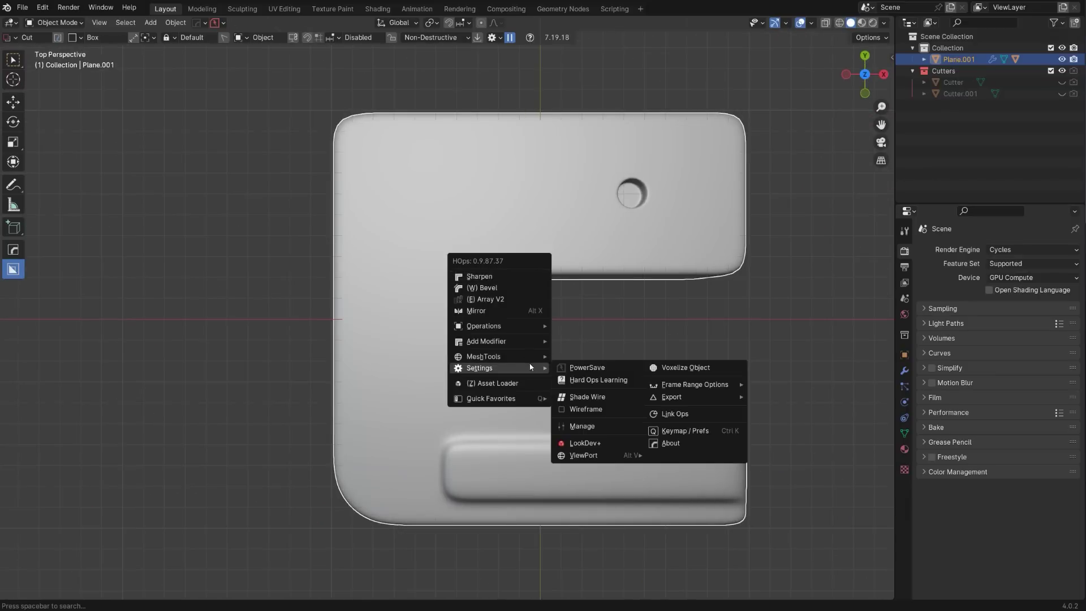
left_click(602, 414)
- Disable Optimal Display on the Subdivision modifier and inspect the dense subdivided wireframe around the merged vertex
key("ctrl+grave")
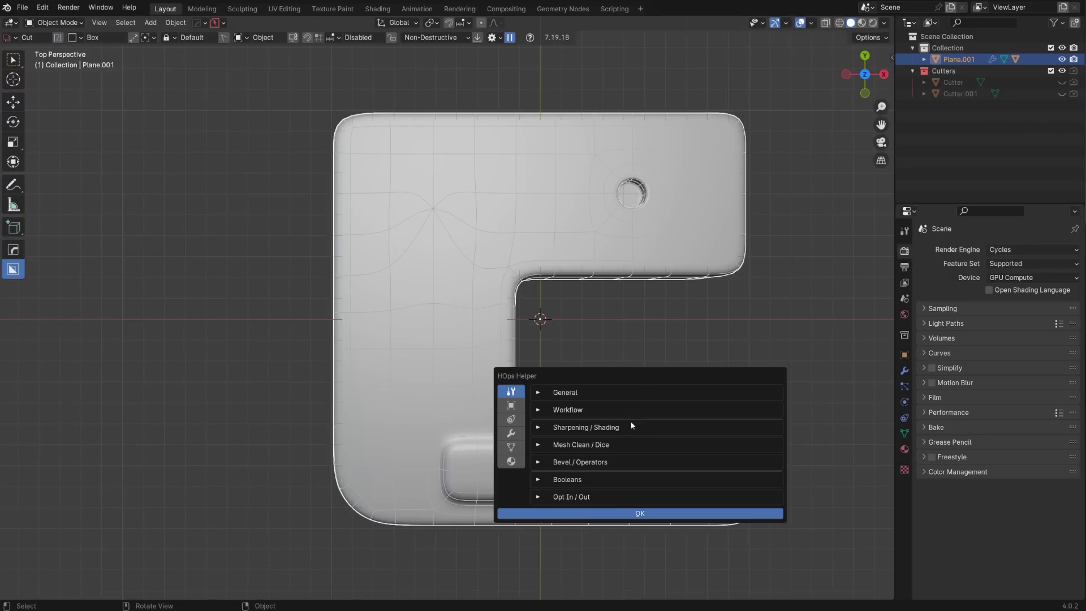
left_click(522, 431)
left_click(633, 478)
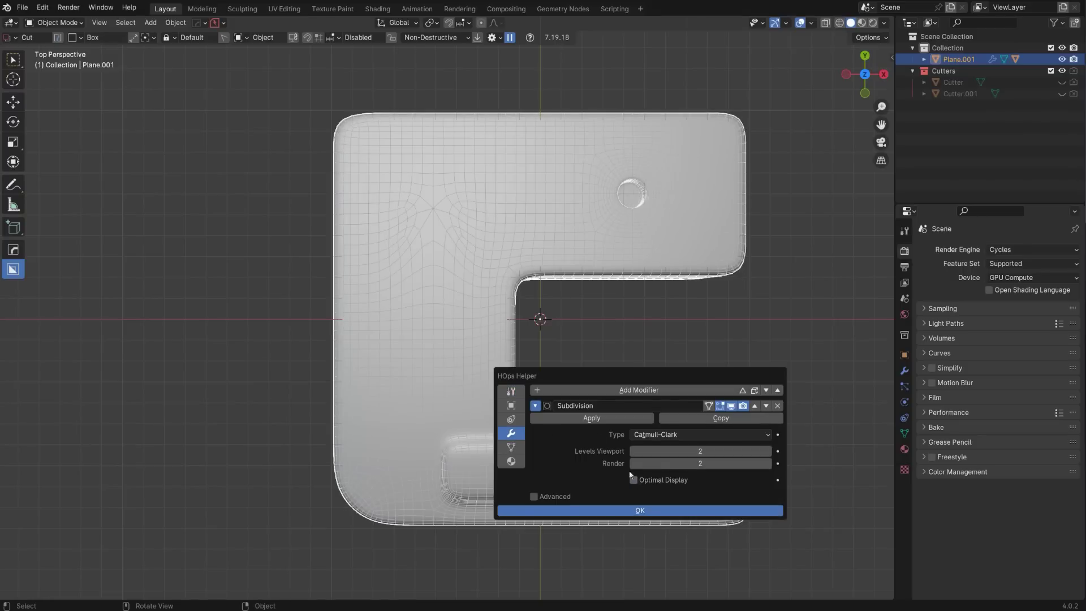
scroll(531, 317, "up", 4)
middle_click_drag(530, 317, 531, 273)
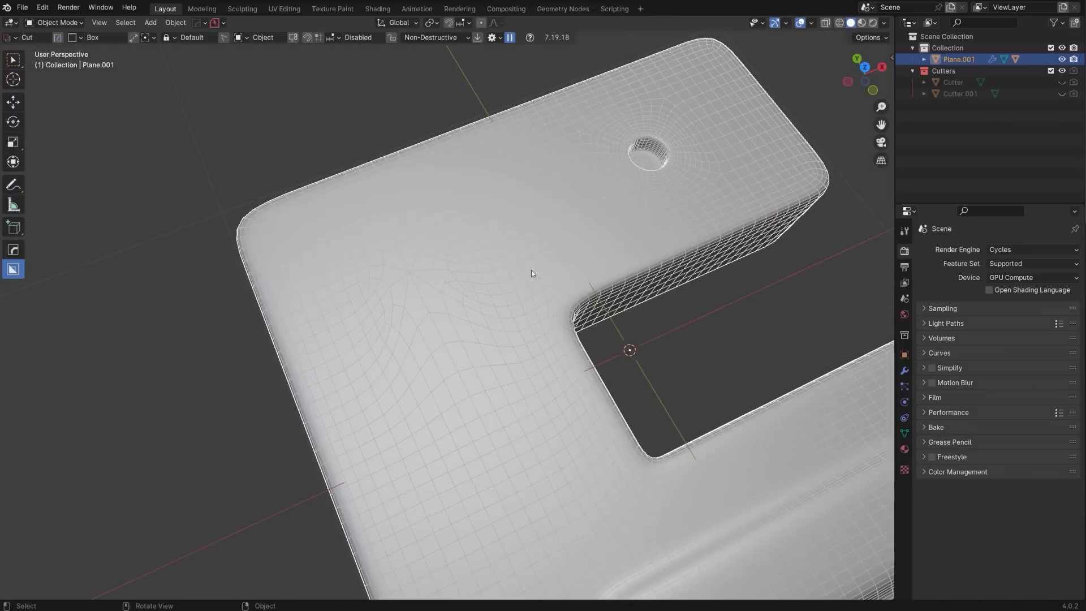
middle_click_drag(421, 293, 456, 333)
key("Tab")
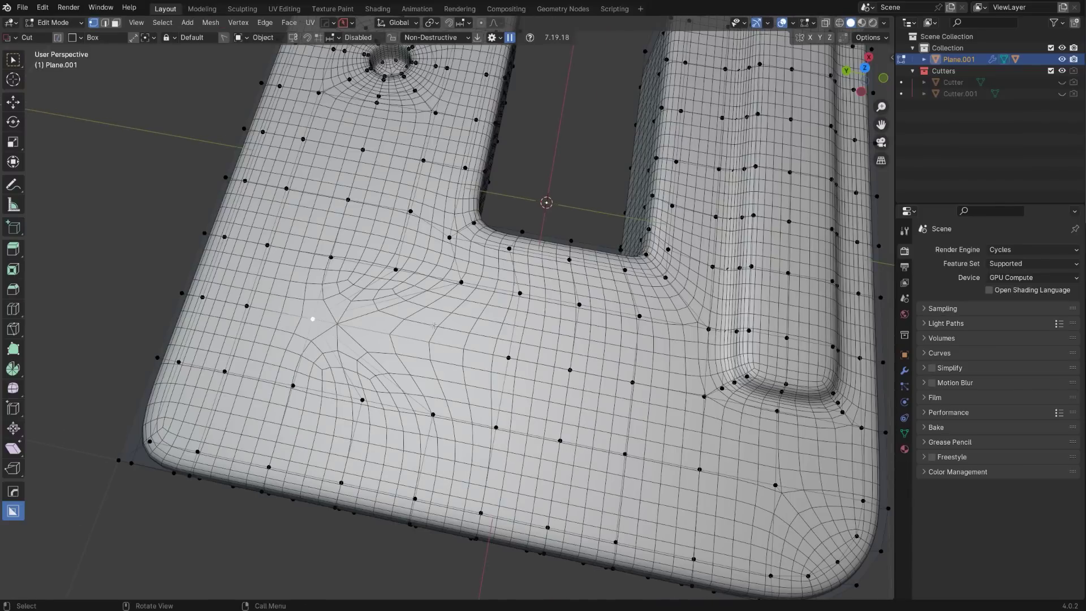
- Undo the Optimal Display change and the vertex merges on the plate's spine
key("ctrl+z")
key("ctrl+z")
key("ctrl+z")
key("ctrl+z")
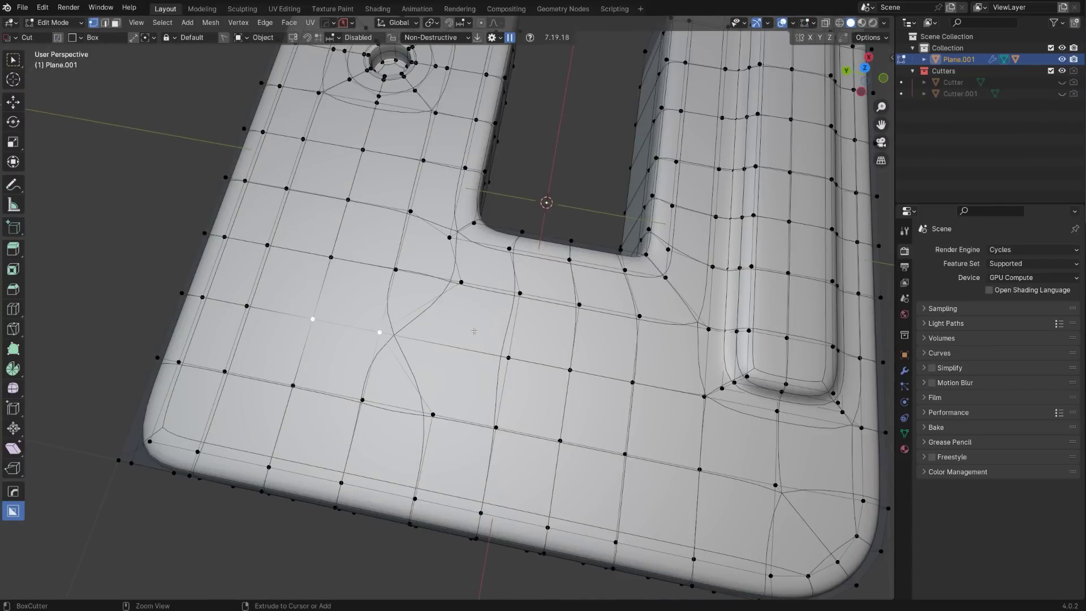
key("ctrl+z")
right_click(480, 326, "ctrl")
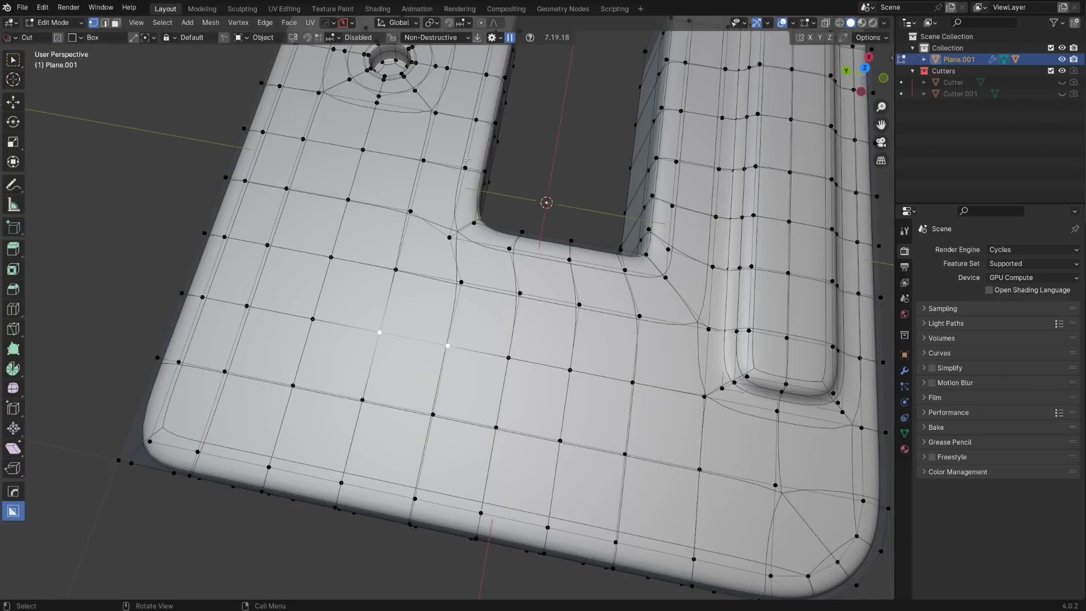
- Inspect the restored edge flow on the plate in Object Mode from the top and at a low angle
key("Tab")
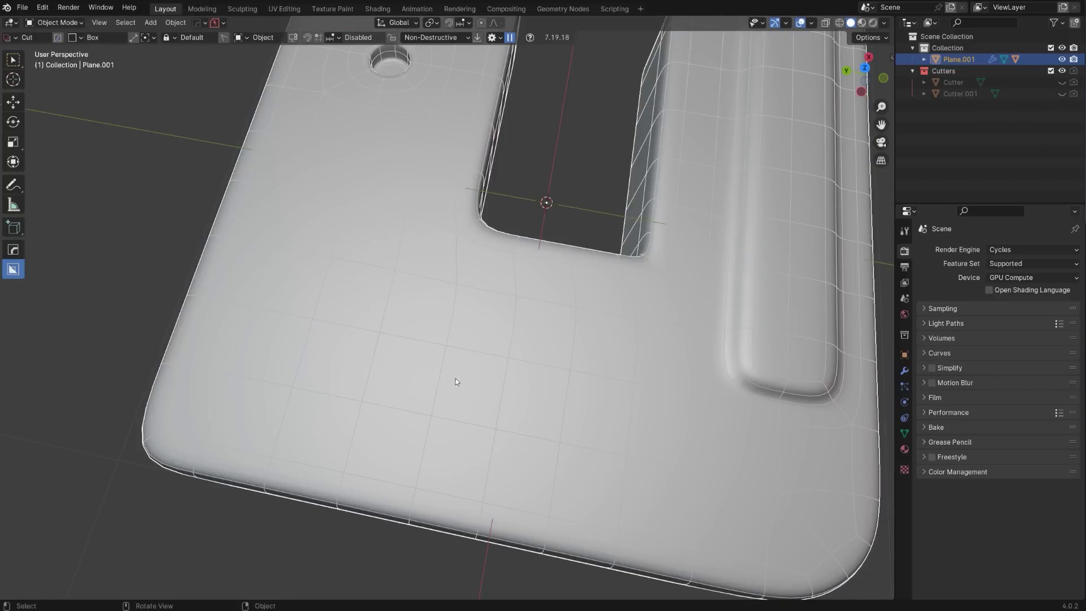
scroll(456, 378, "down", 4)
middle_click_drag(639, 294, 557, 271)
key("KP_7")
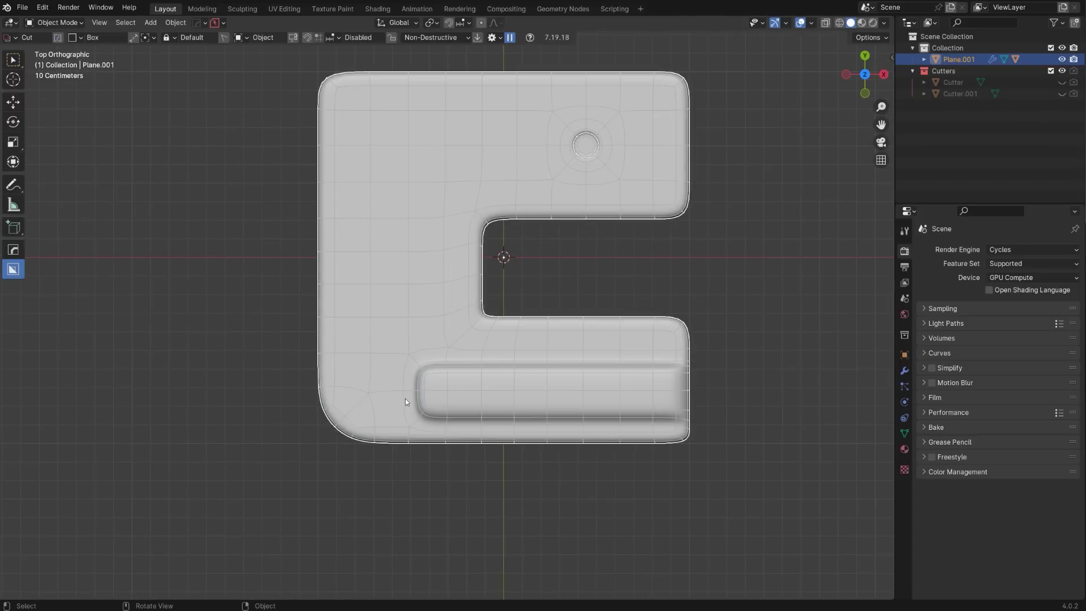
middle_click_drag(688, 240, 503, 257)
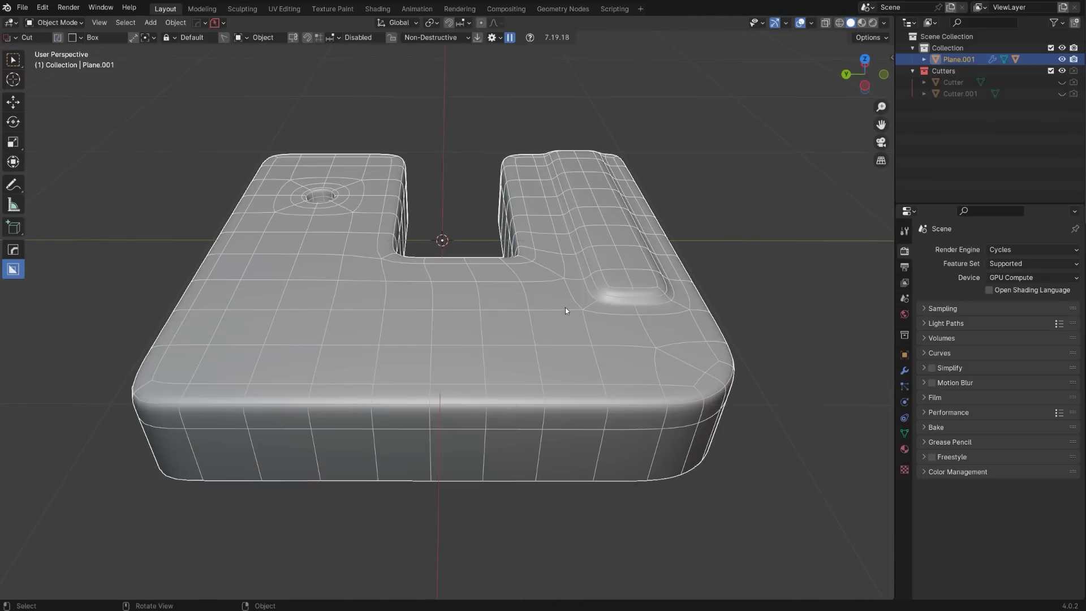
middle_click_drag(565, 310, 591, 238)
- Merge a row of three adjacent vertices on the spine into a neighbouring vertex in the row closer to the hole
key("Tab")
middle_click_drag(550, 286, 523, 295)
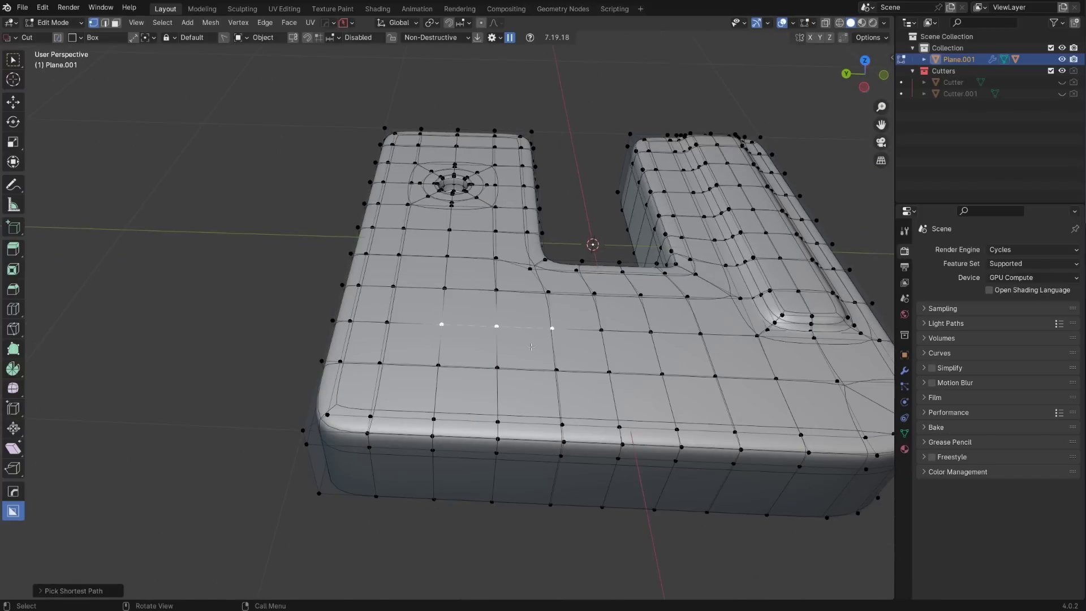
key("1")
left_click(445, 289, "shift")
key("1")
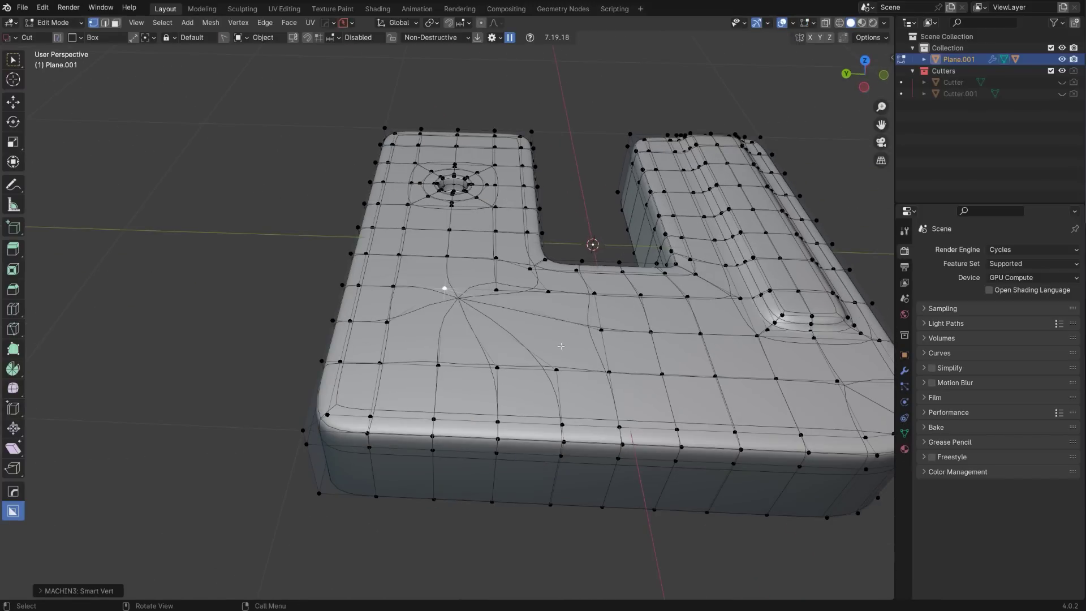
- Check the shading around the three-vertex merge and undo it to restore the even quad grid
mouse_move(560, 346)
middle_mouse_down()
mouse_move(572, 256)
mouse_move(527, 279)
mouse_move(486, 252)
mouse_move(563, 348)
middle_mouse_up()
key("Tab")
key("grave")
key("ctrl+z")
key("ctrl+z")
key("ctrl+z")
key("ctrl+z")
key("grave")
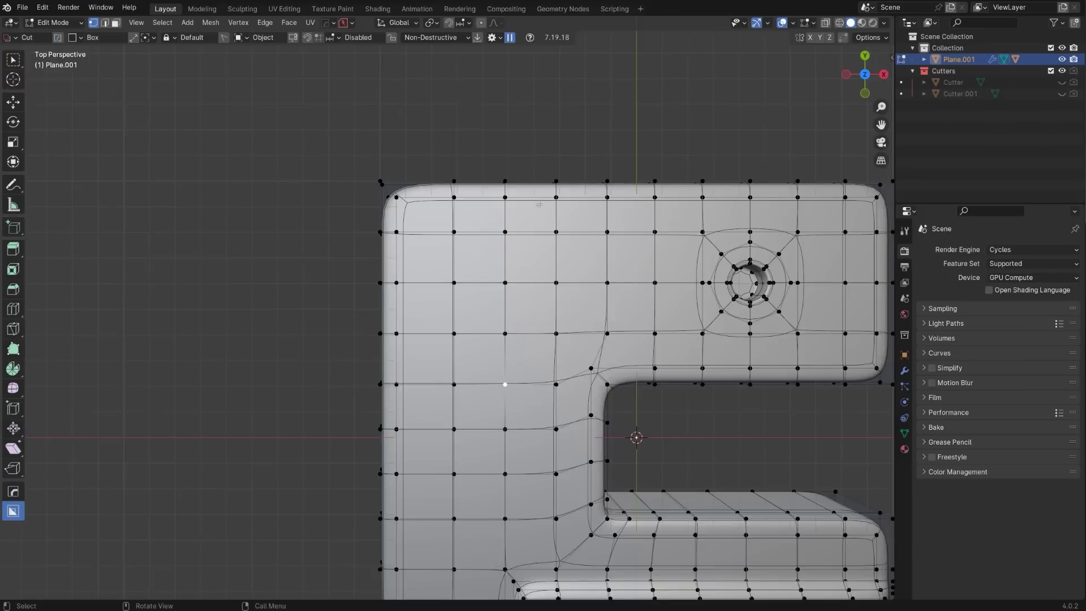
- Review the plate's mesh around the slot, hole and raised strip in perspective and top views
scroll(539, 204, "down", 3)
scroll(539, 204, "up", 2)
middle_click_drag(539, 204, 528, 211)
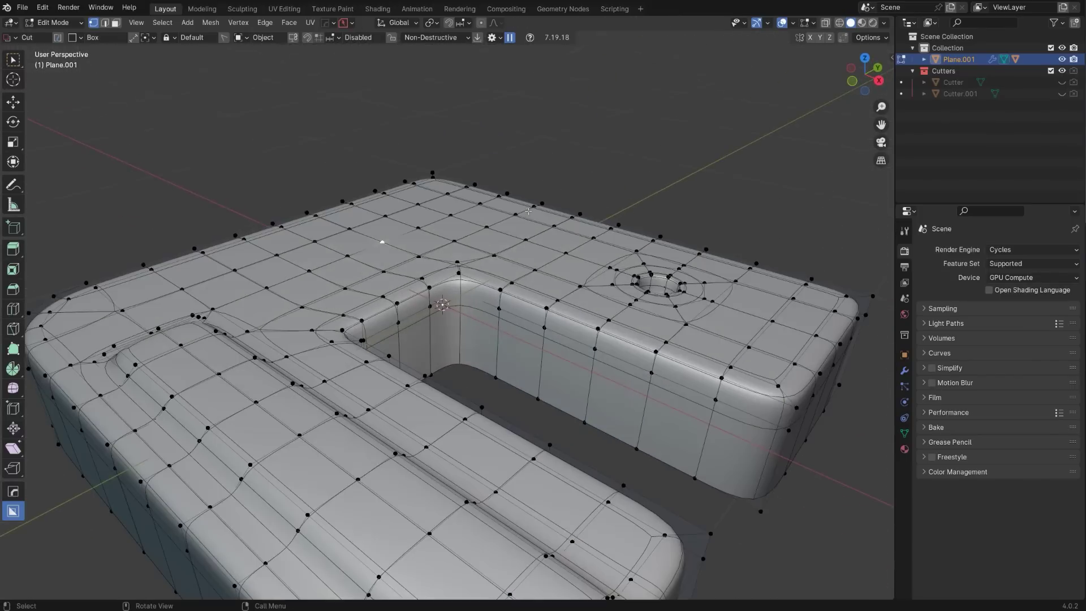
scroll(507, 246, "down", 4)
middle_click_drag(508, 246, 466, 261)
key("KP_7")
key("KP_5")
middle_click_drag(495, 222, 497, 276, "shift")
key("Tab")
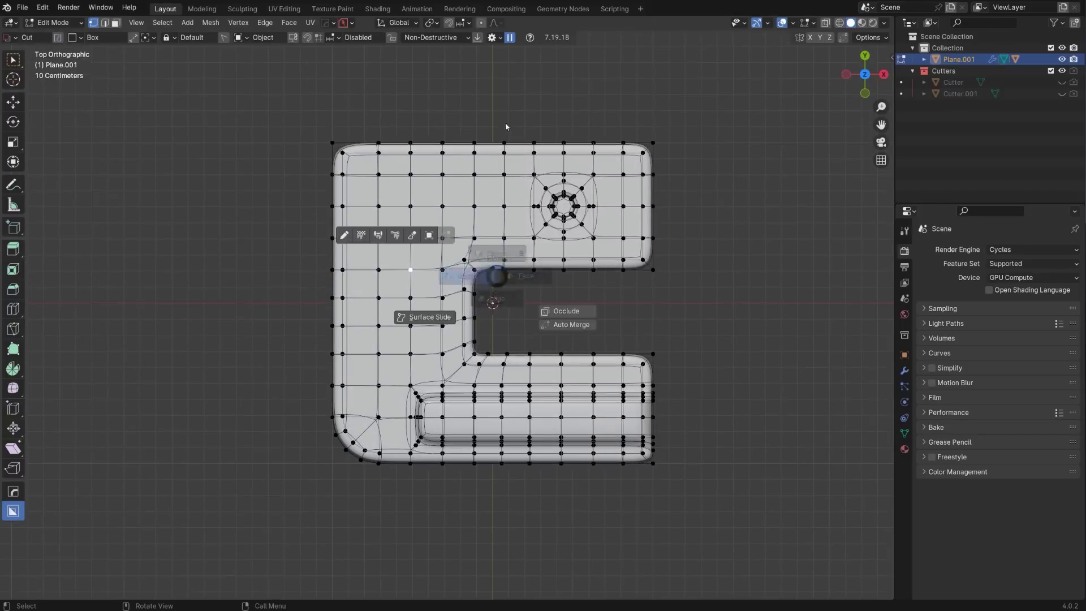
key("Tab")
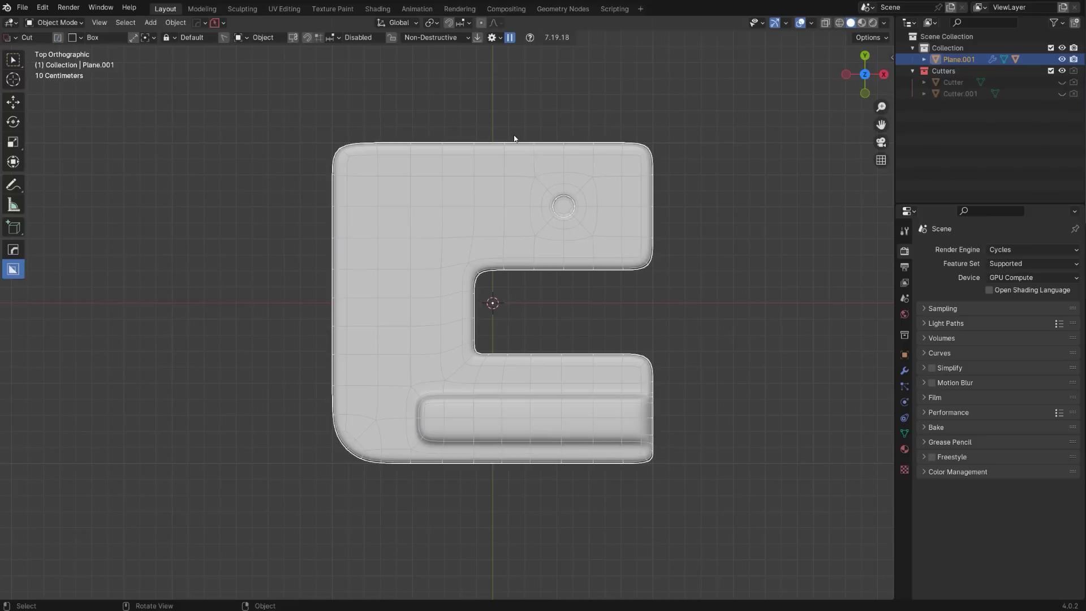
- Examine the finished plate's wireframe and corner shading in Object Mode from above and at an angle
scroll(591, 293, "down", 4)
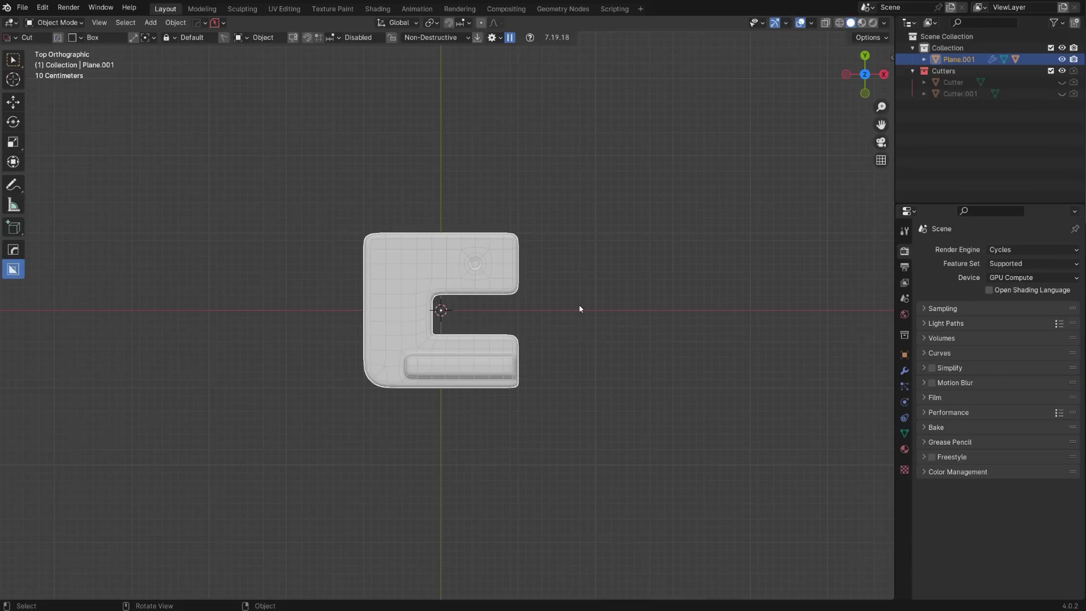
scroll(569, 289, "up", 2)
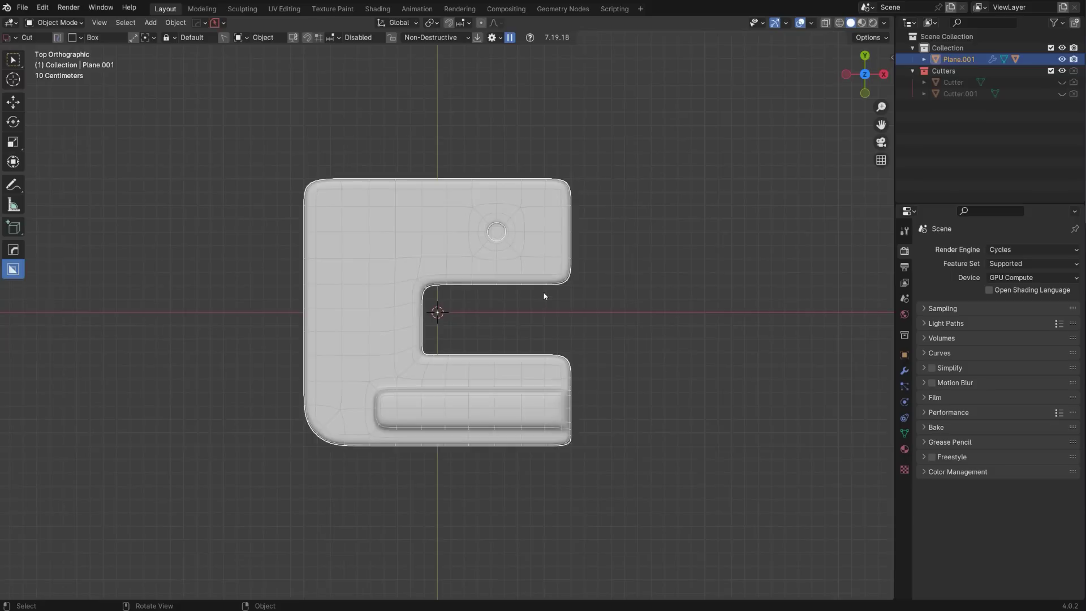
middle_click_drag(543, 291, 335, 341)
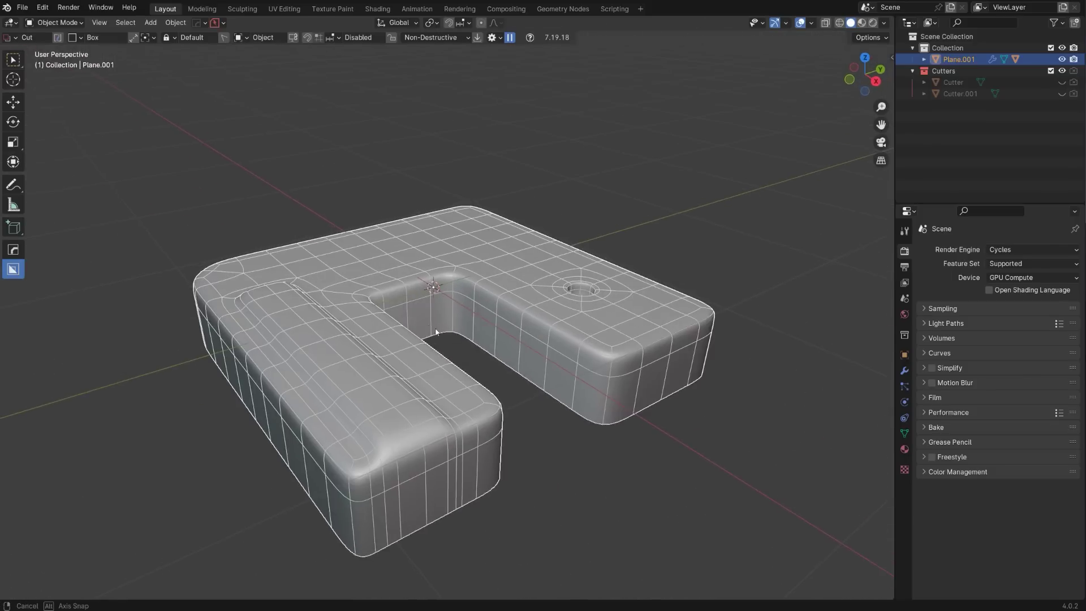
key("KP_7")
middle_click_drag(477, 203, 499, 223, "shift")
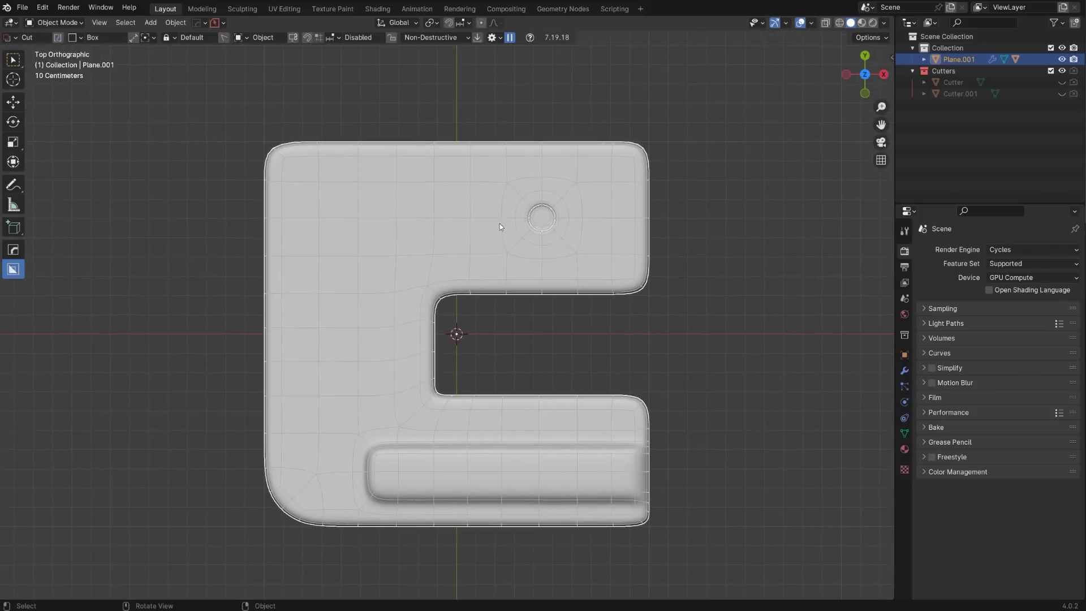
scroll(535, 274, "down", 2)
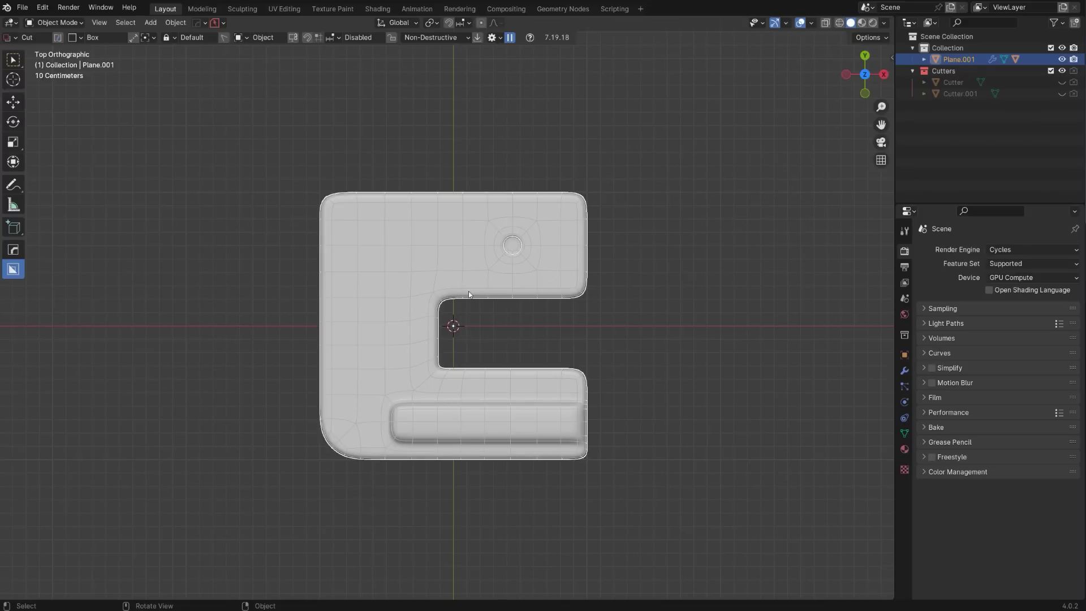
scroll(656, 339, "up", 2)
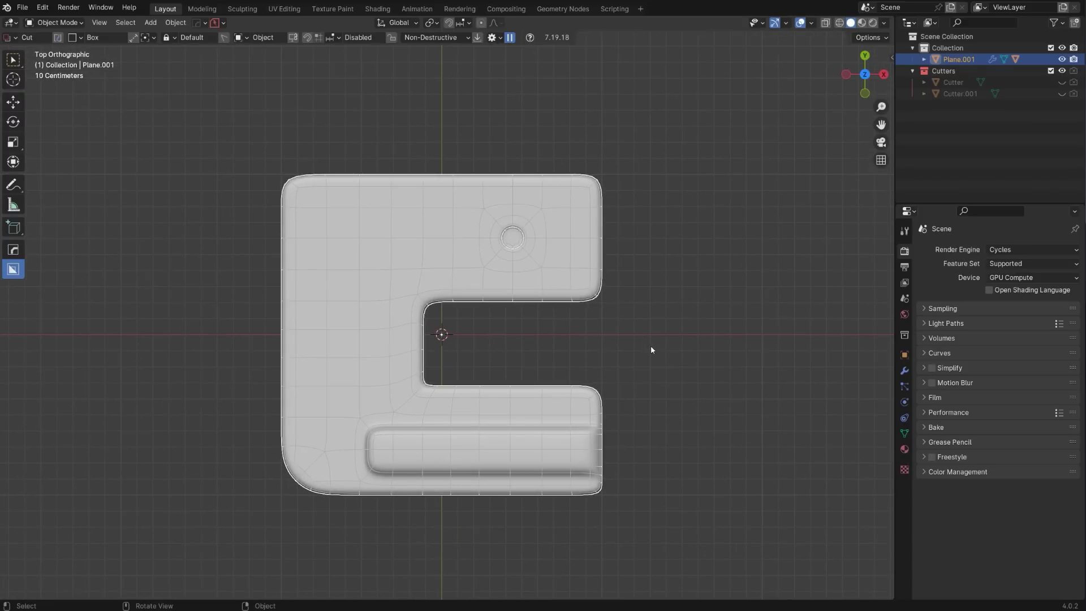
middle_click_drag(622, 359, 584, 291)
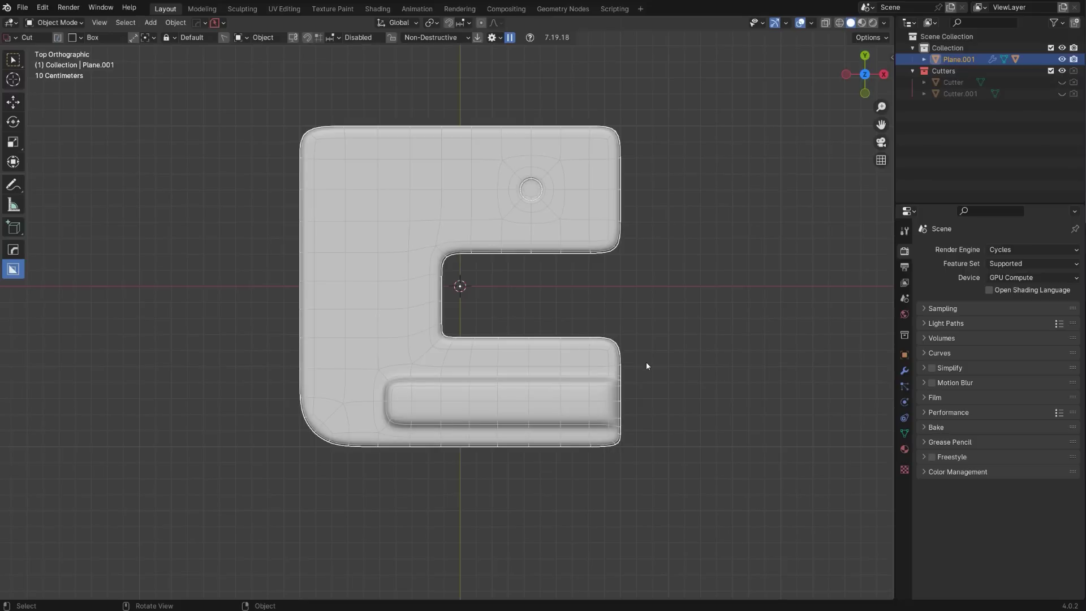
middle_click_drag(668, 293, 661, 309, "shift")
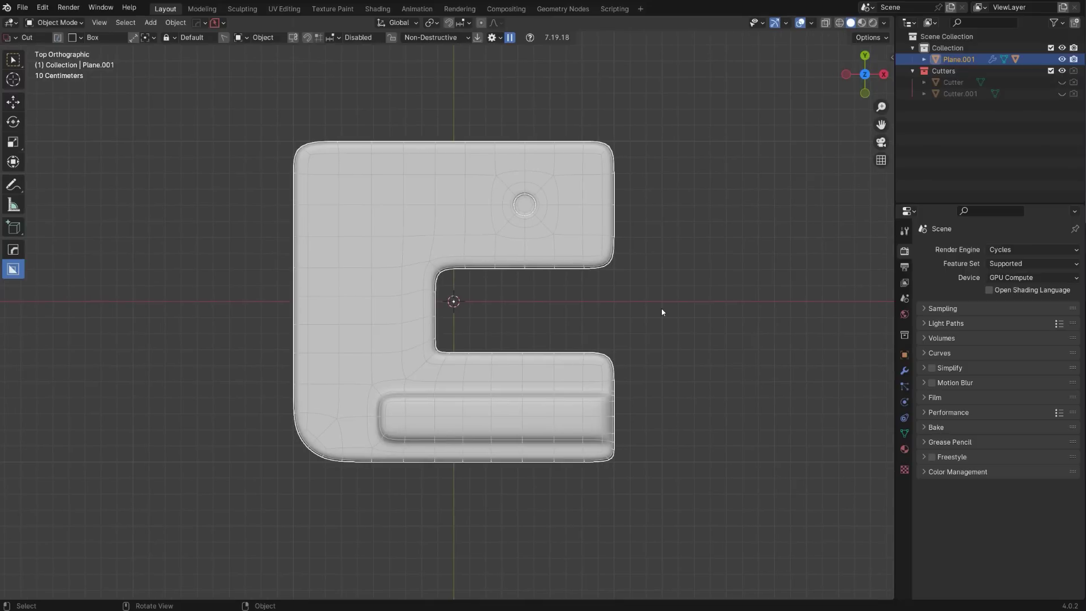